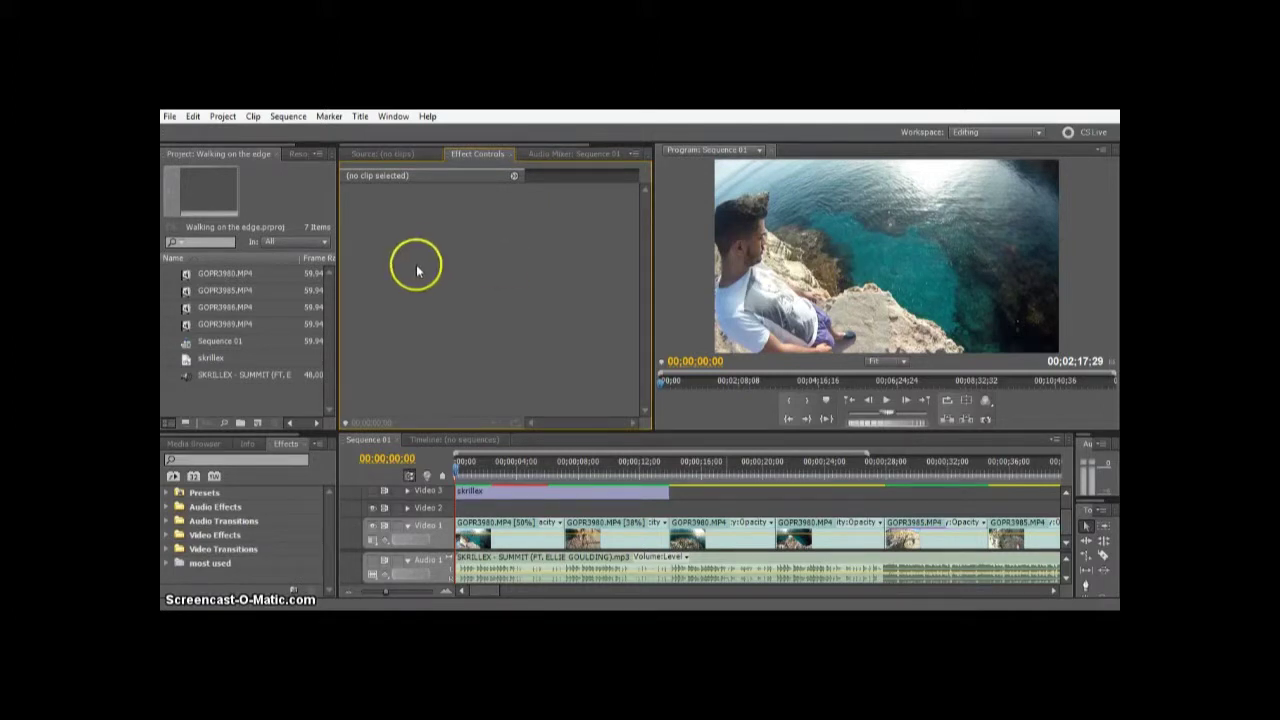
- Create a new Default Still title named 'lower third' and open it in the Titler
{"action": "left_click", "coordinate": [361, 117]}
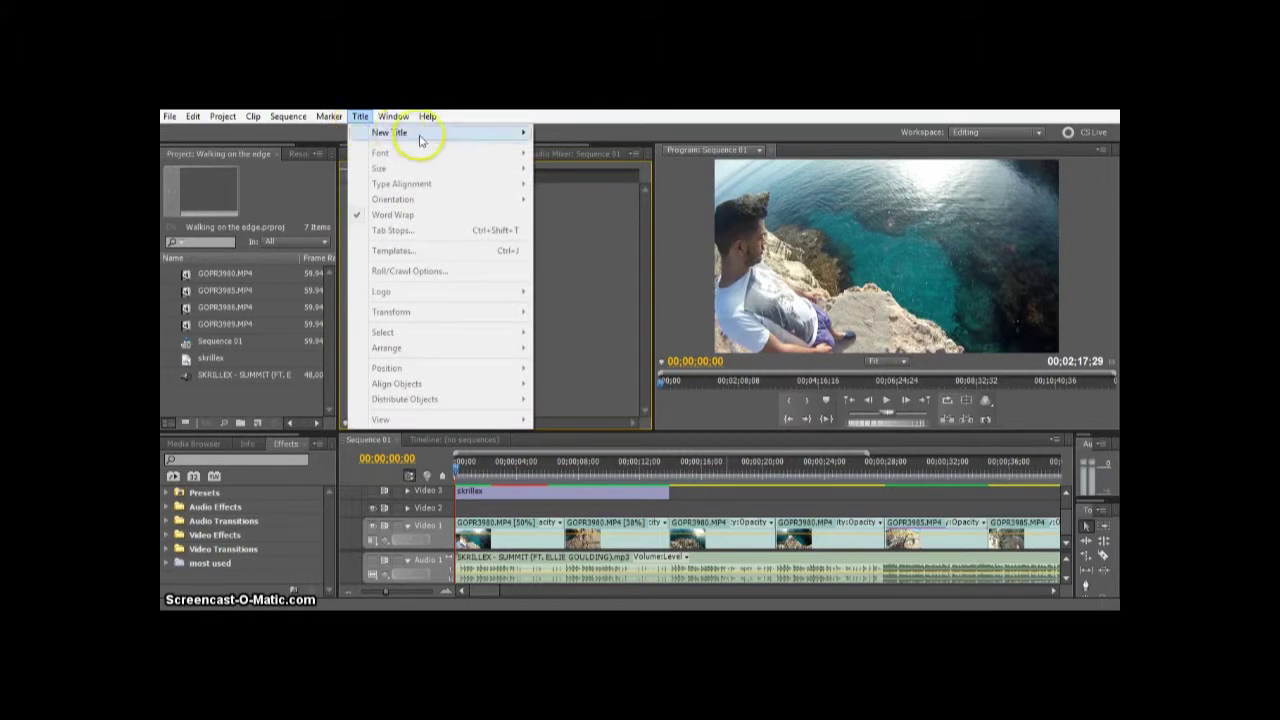
{"action": "mouse_move", "coordinate": [418, 132]}
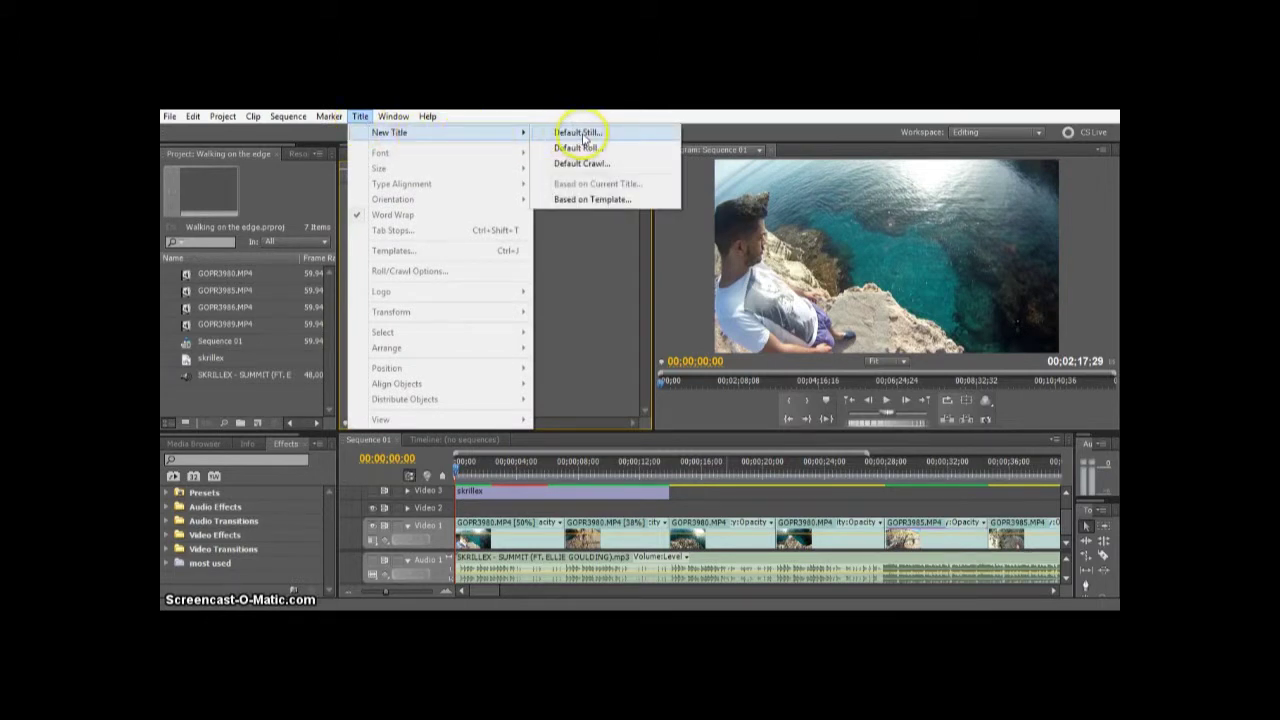
{"action": "left_click", "coordinate": [585, 139]}
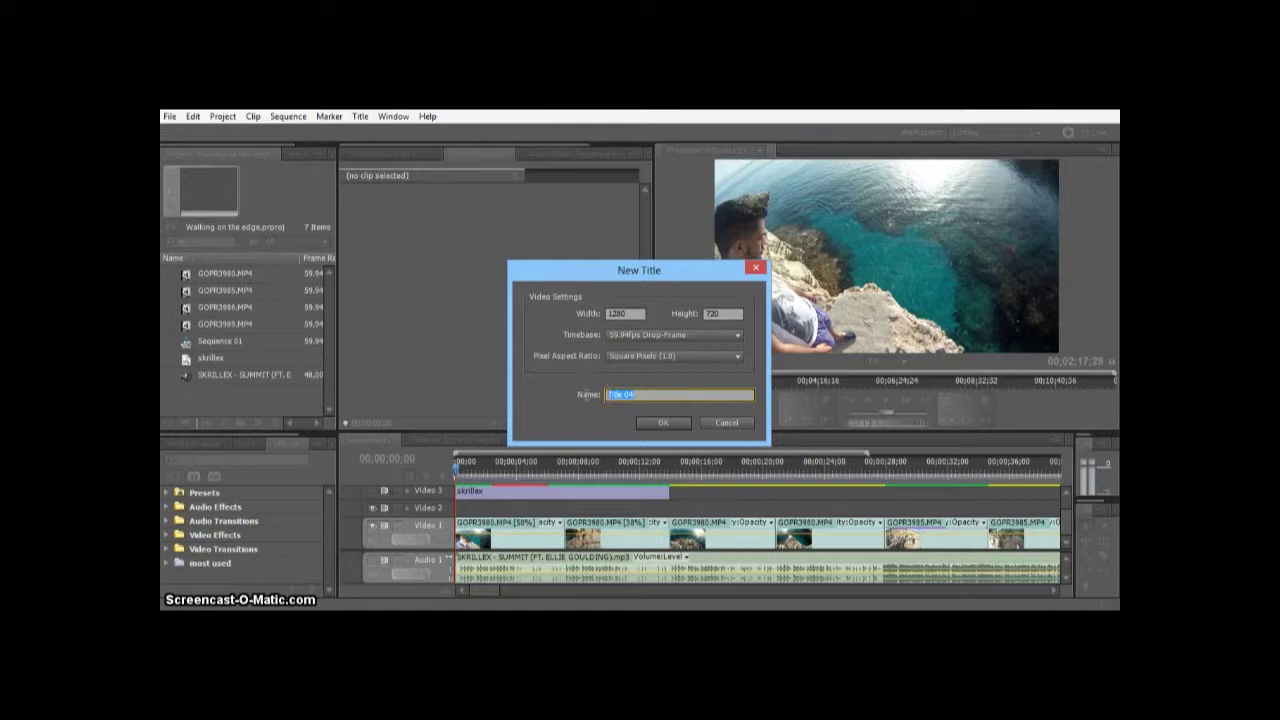
{"action": "type", "text": "bar"}
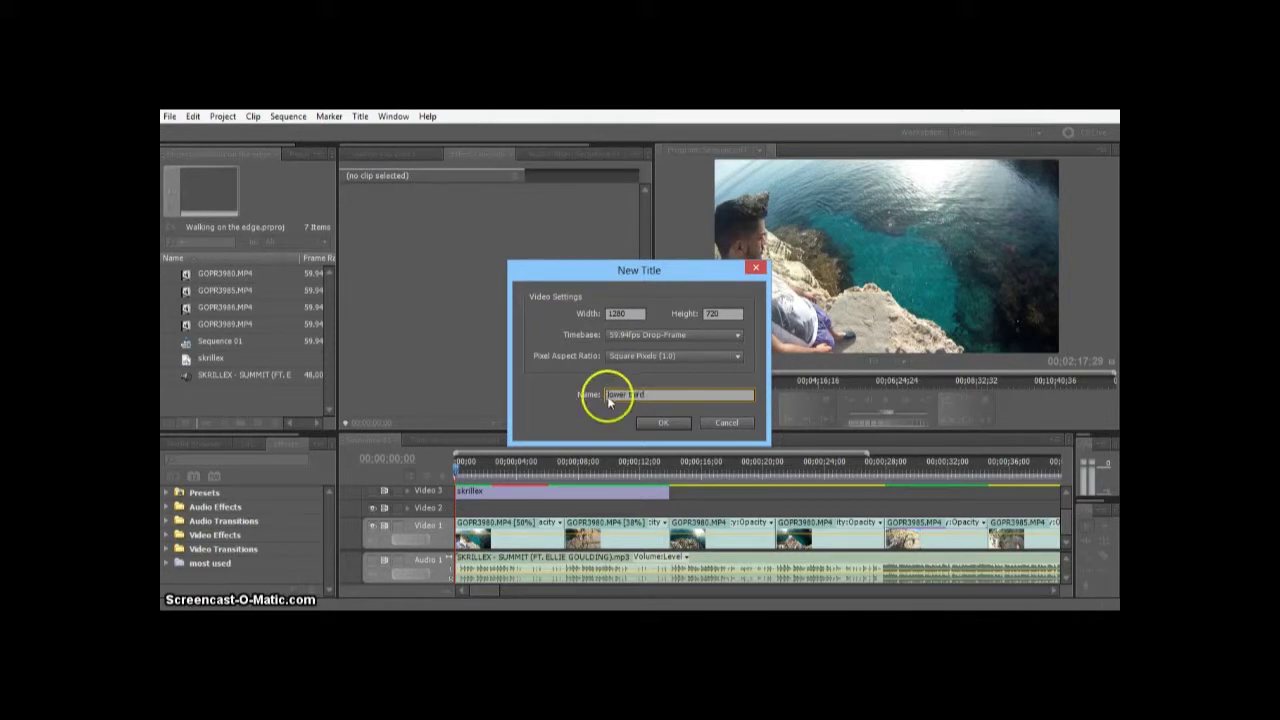
{"action": "left_click", "coordinate": [675, 423]}
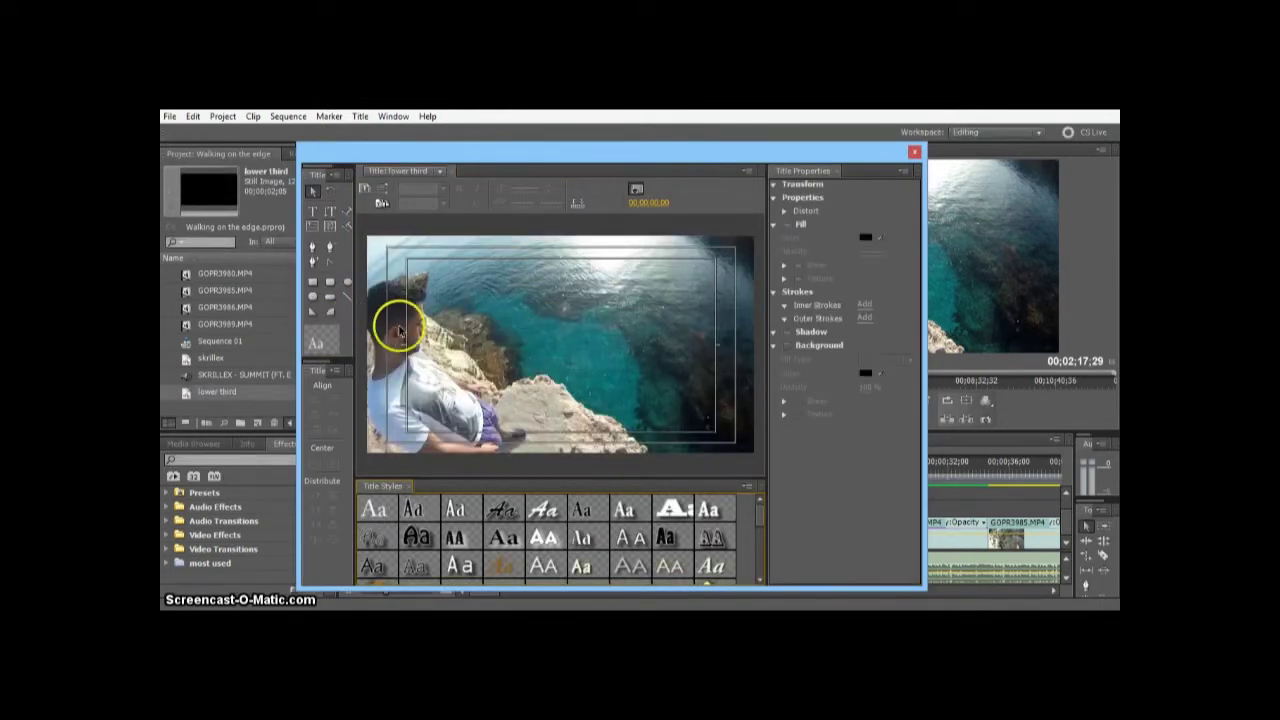
- Draw a white rounded-rectangle bar on the title and set its fill opacity to 70%
{"action": "left_click", "coordinate": [330, 299]}
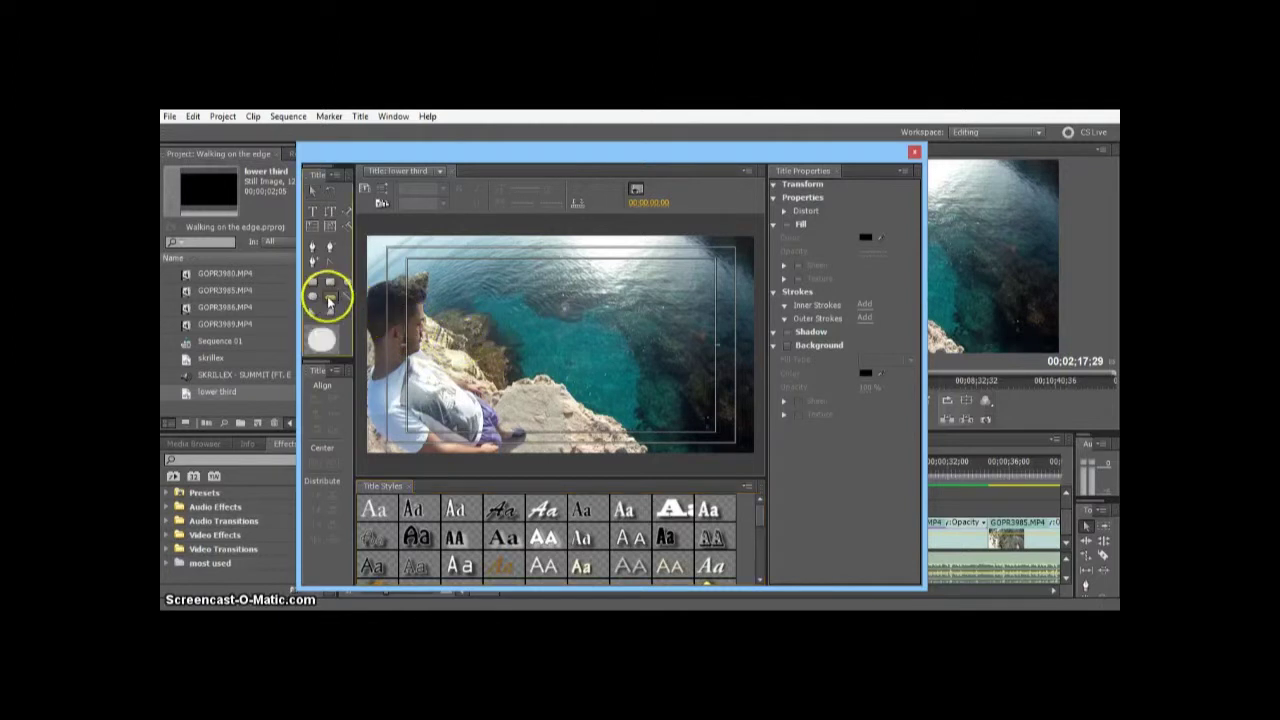
{"action": "left_click_drag", "start_coordinate": [446, 338], "coordinate": [589, 375]}
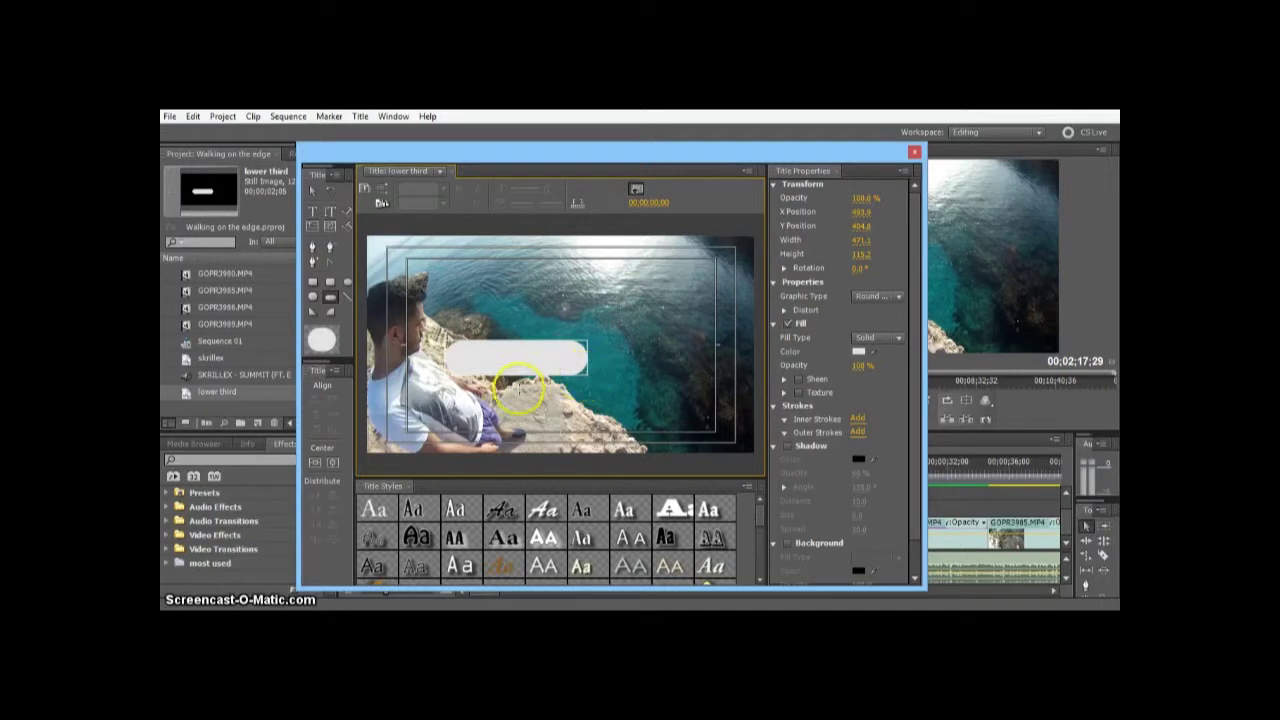
{"action": "left_click", "coordinate": [861, 367]}
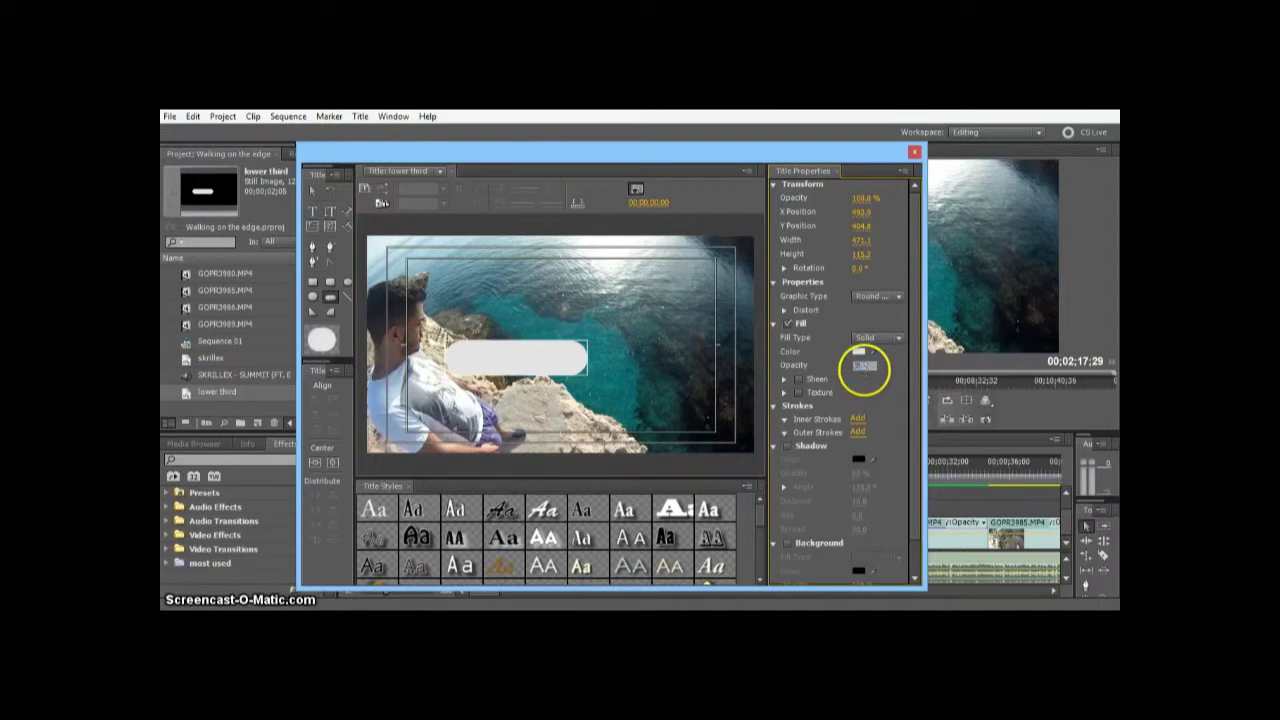
{"action": "type", "text": "70"}
{"action": "key", "text": "Return"}
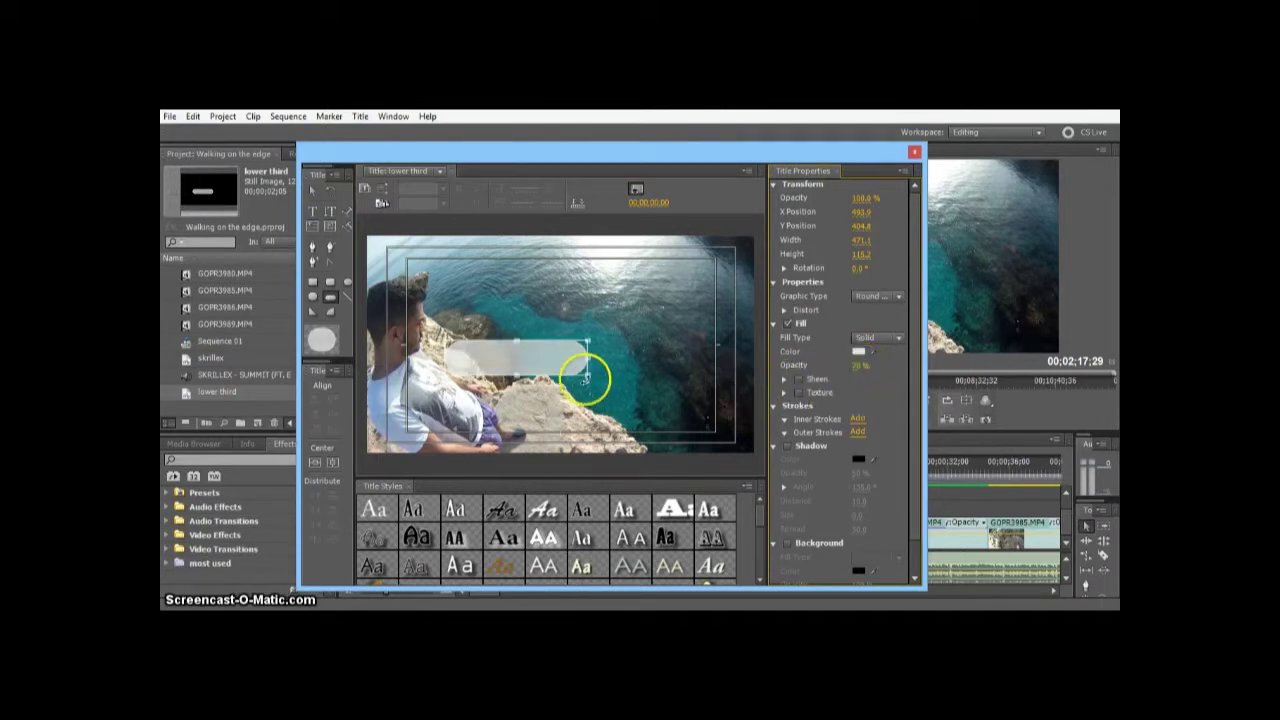
- Lower the bar's fill opacity to about 50% and move it down-left toward the bottom
{"action": "left_click_drag", "start_coordinate": [557, 366], "coordinate": [560, 387]}
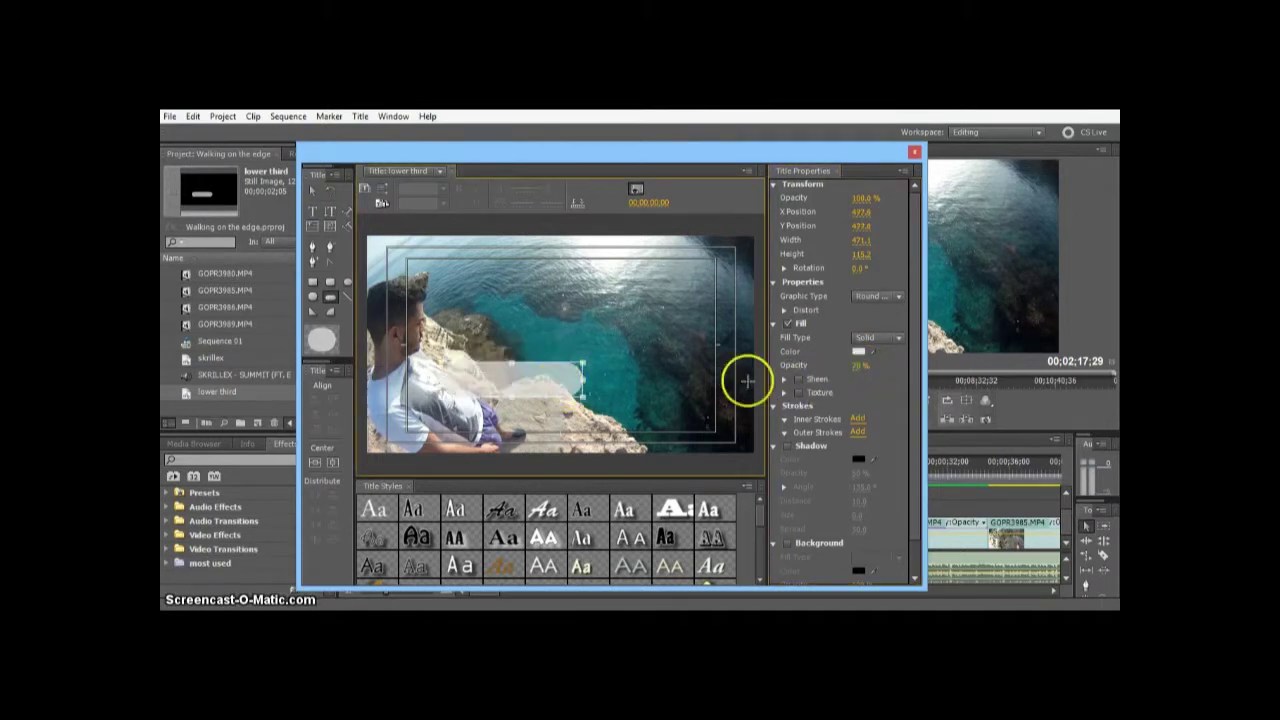
{"action": "left_click", "coordinate": [864, 367]}
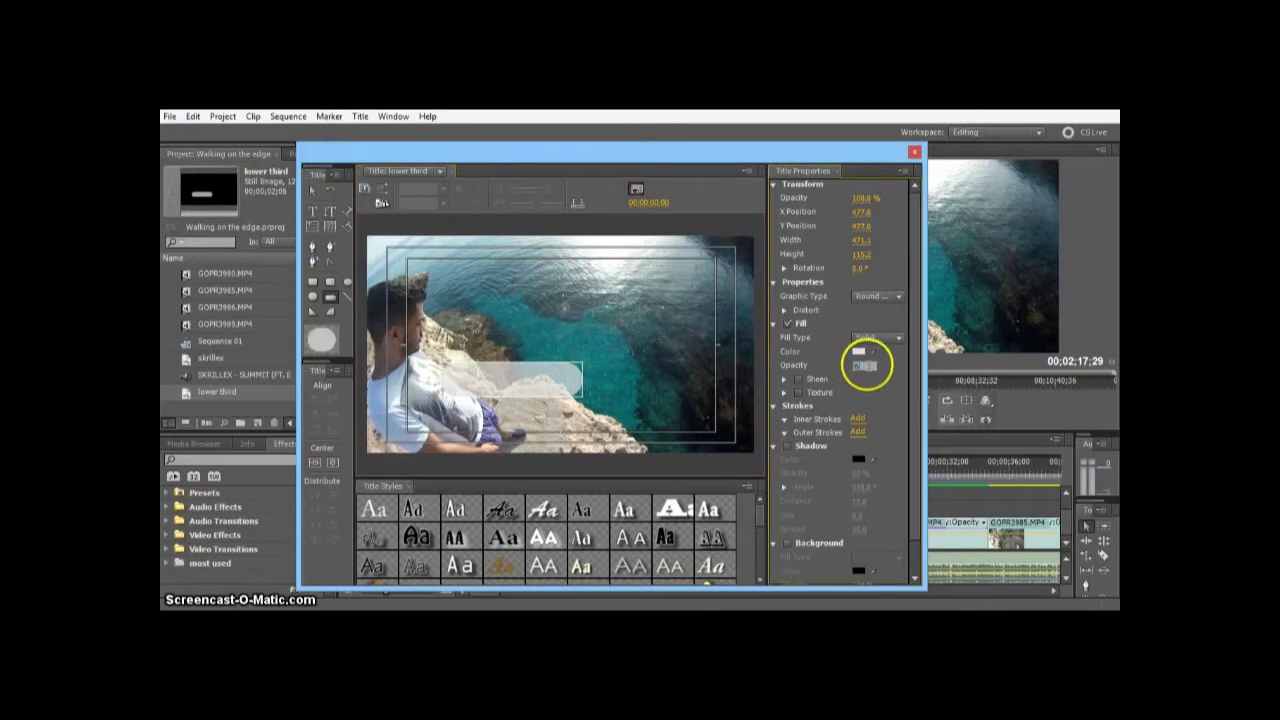
{"action": "type", "text": "80"}
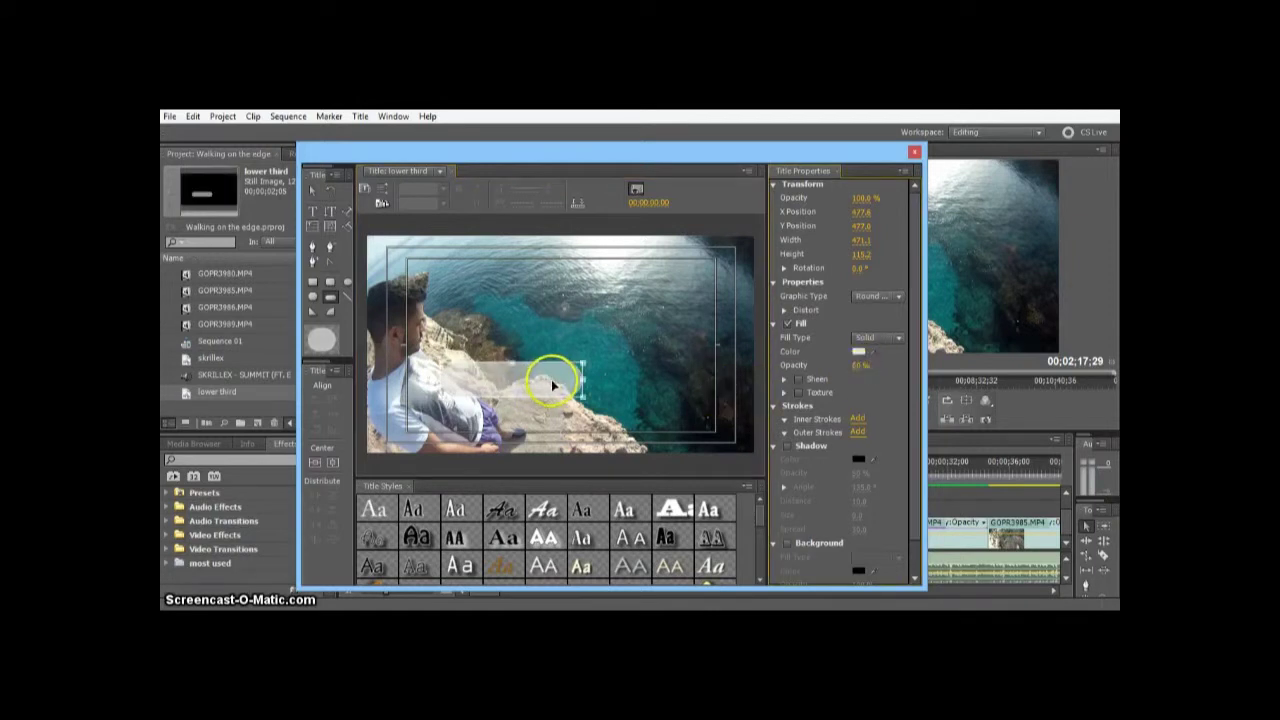
{"action": "left_click_drag", "start_coordinate": [886, 377], "coordinate": [851, 371]}
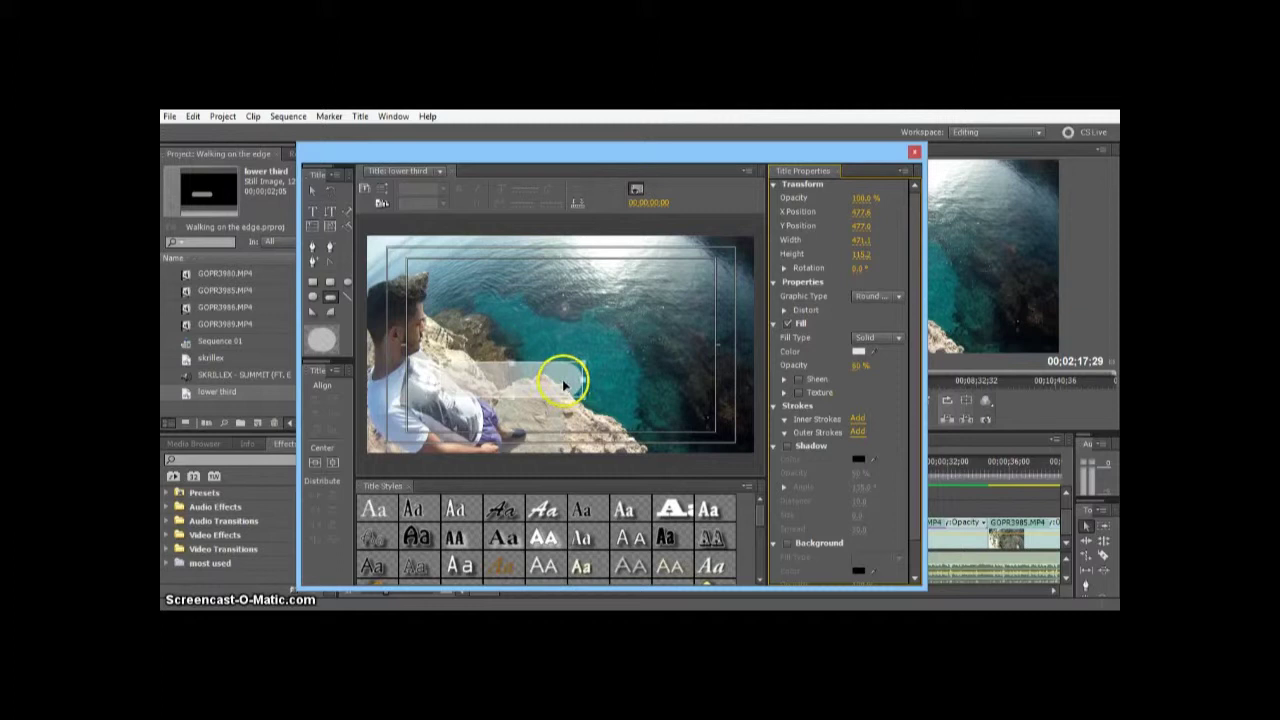
{"action": "left_click_drag", "start_coordinate": [564, 385], "coordinate": [541, 405]}
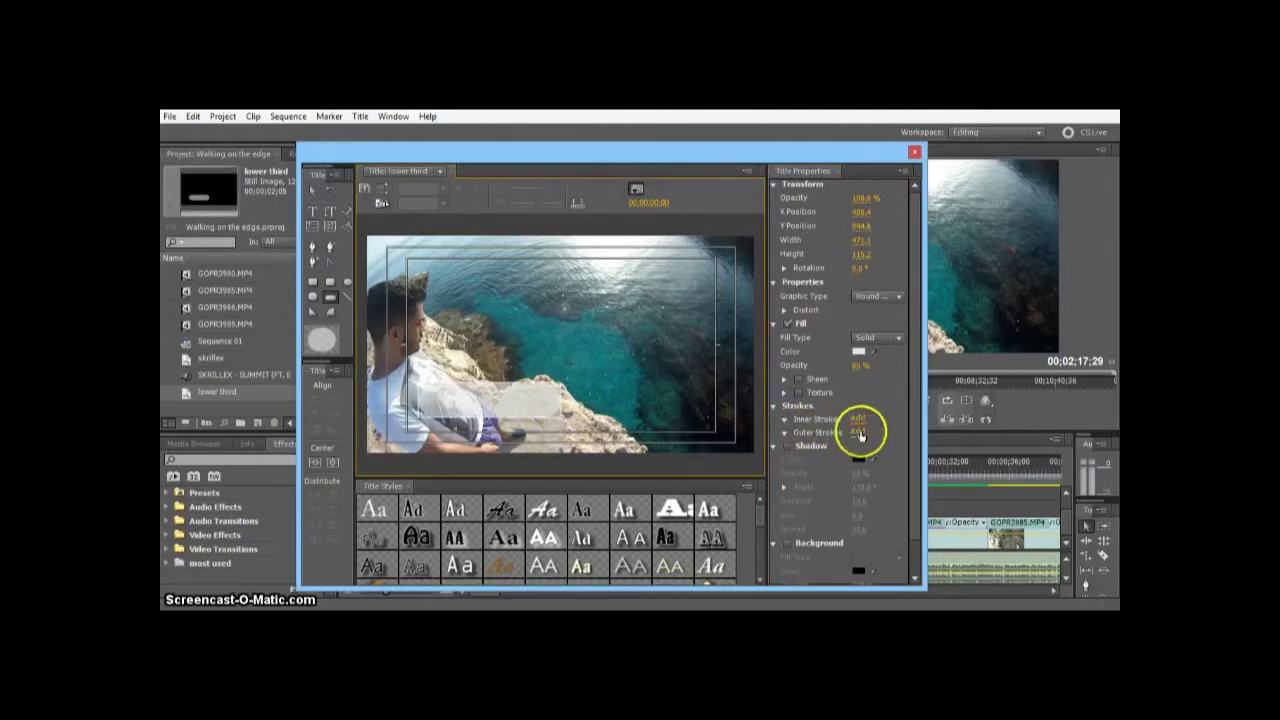
- Give the bar a thin dark outer stroke and drag it further toward the bottom-left
{"action": "left_click", "coordinate": [858, 432]}
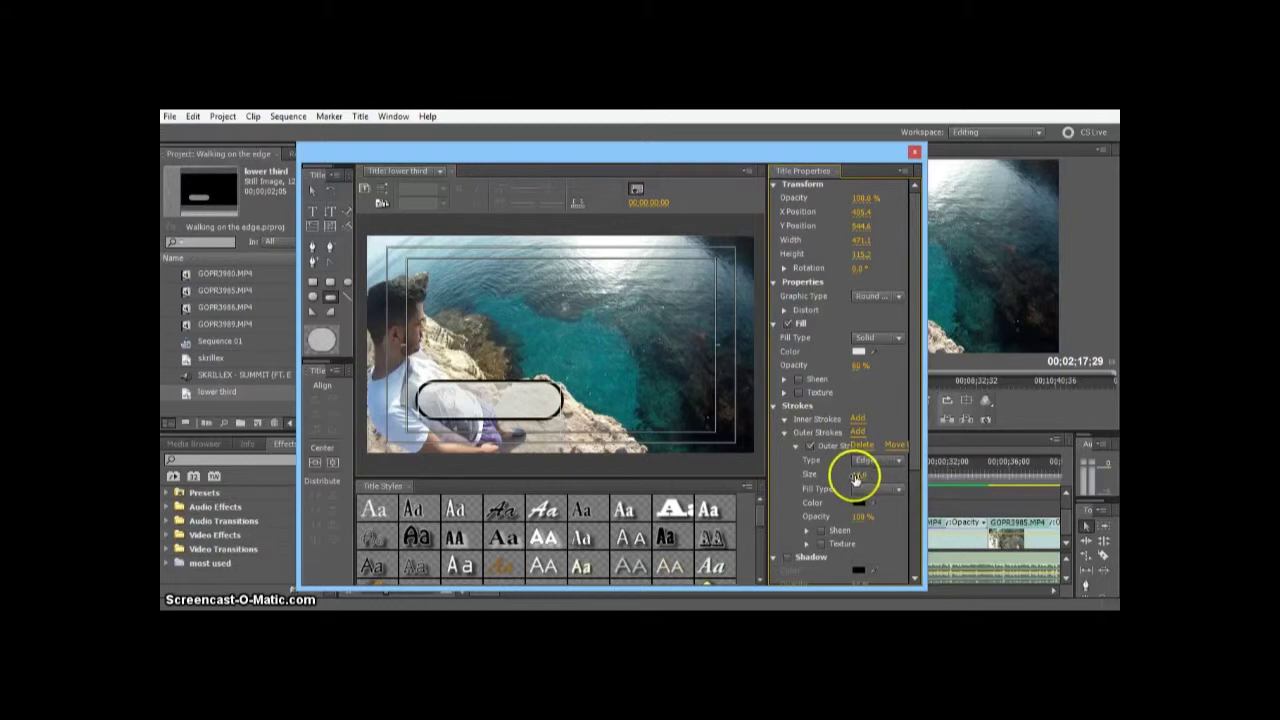
{"action": "left_click", "coordinate": [860, 475]}
{"action": "left_click", "coordinate": [884, 414]}
{"action": "left_click", "coordinate": [548, 408]}
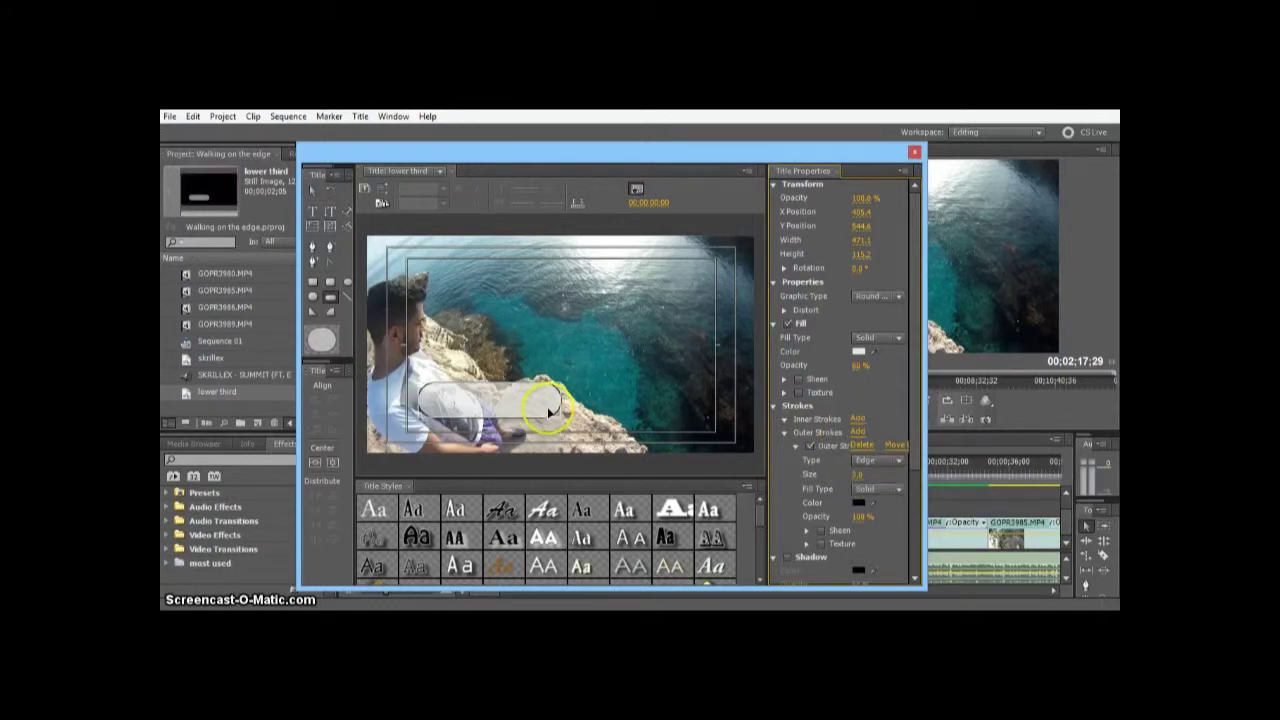
{"action": "left_click_drag", "start_coordinate": [545, 410], "coordinate": [506, 442]}
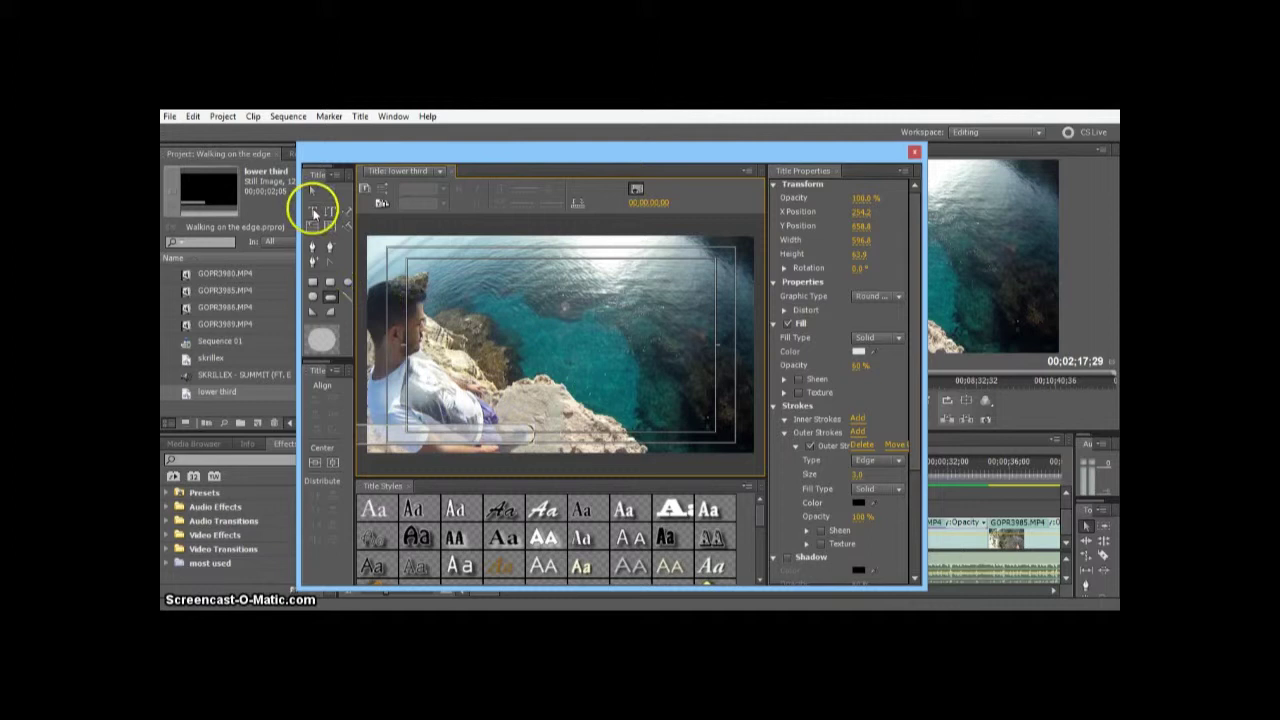
- Type 'Skrillex Summit' in a new text box above the bar and select the whole line
{"action": "left_click", "coordinate": [314, 213]}
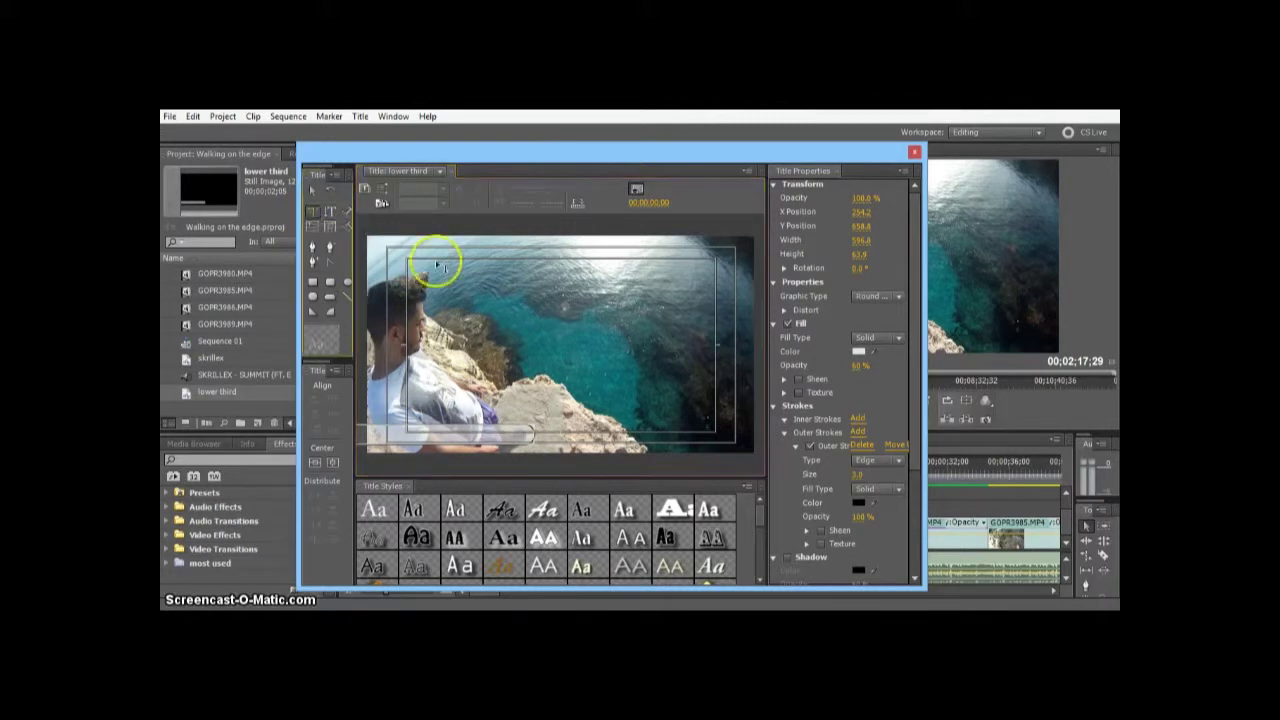
{"action": "left_click", "coordinate": [491, 300]}
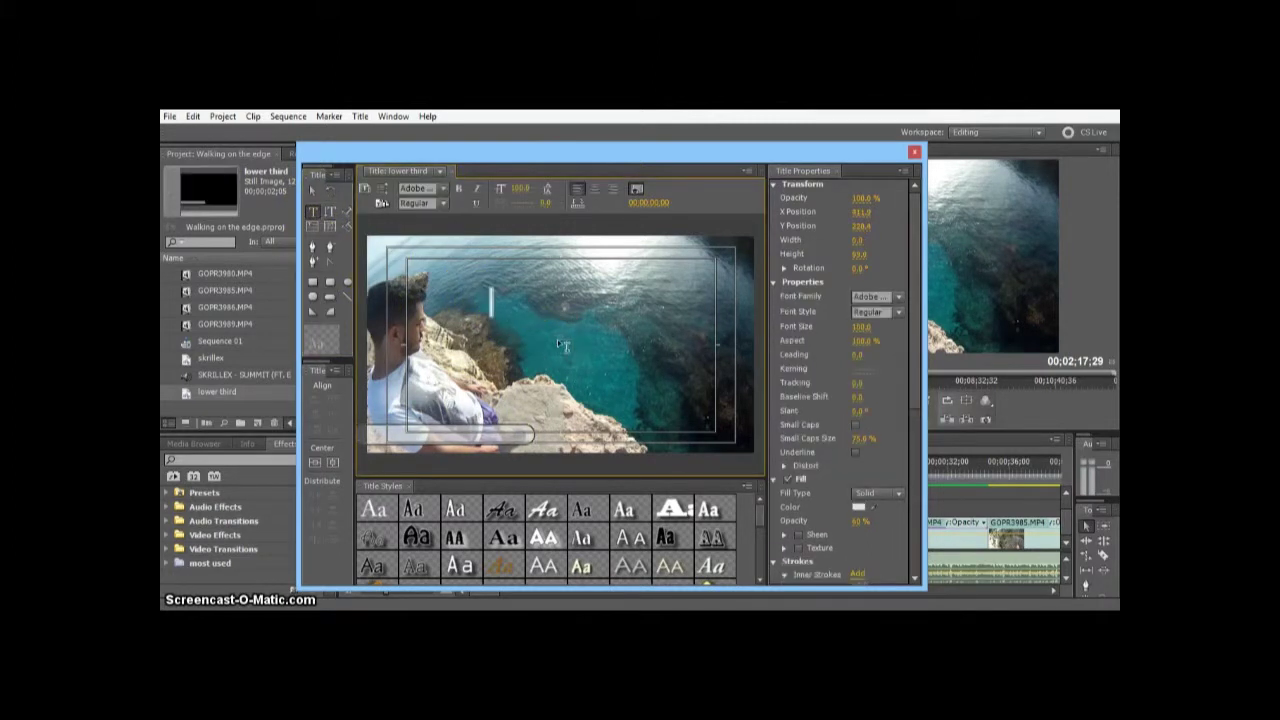
{"action": "type", "text": "Skrillex"}
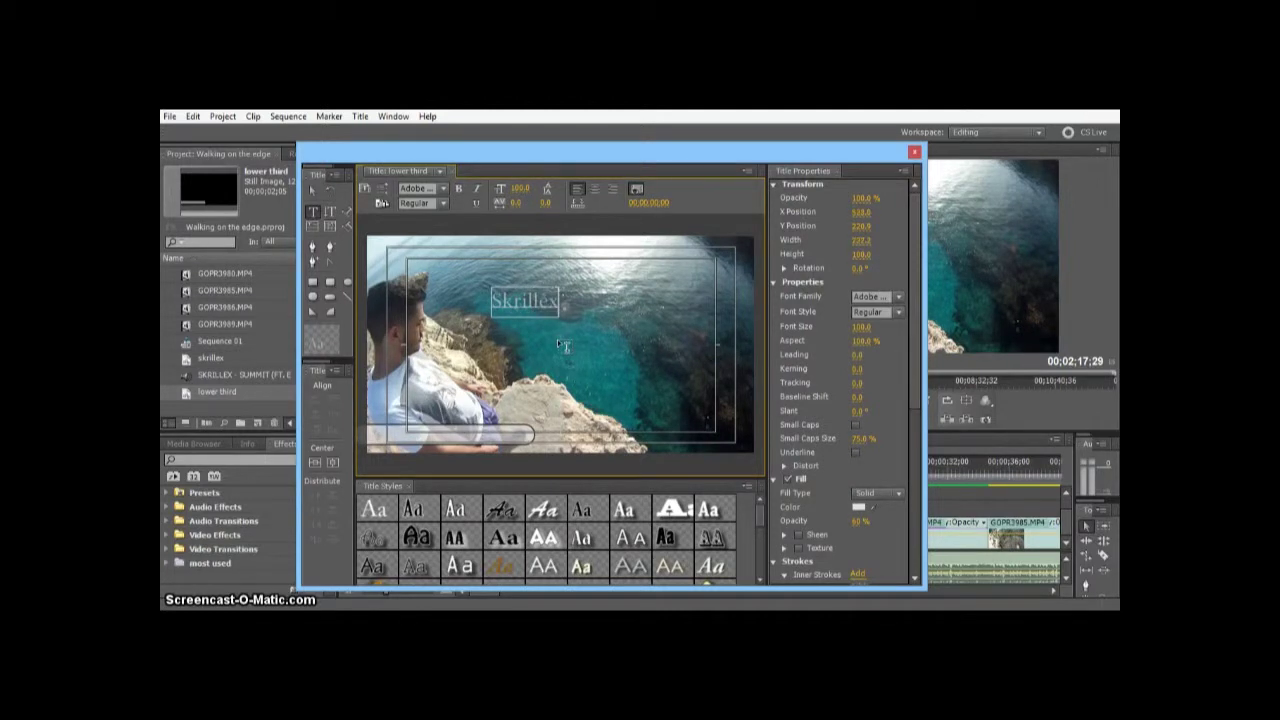
{"action": "type", "text": " Summit"}
{"action": "left_click", "coordinate": [557, 305]}
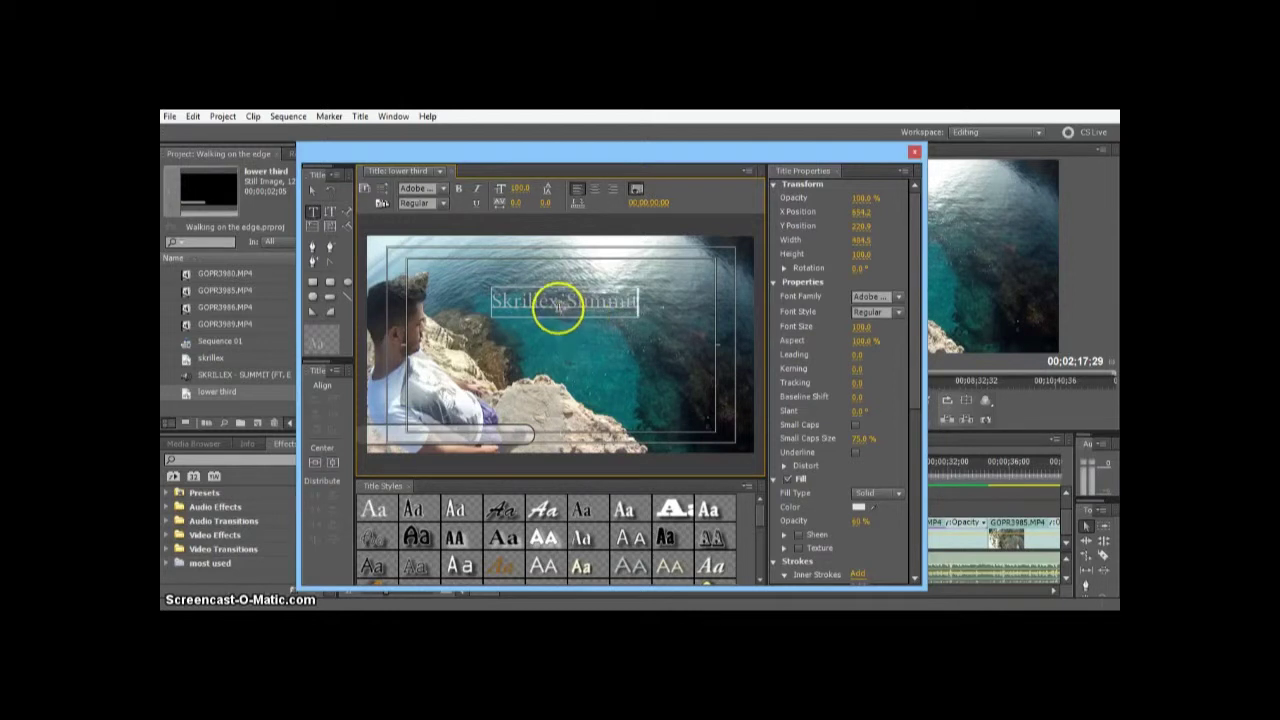
{"action": "left_click_drag", "start_coordinate": [497, 300], "coordinate": [663, 300]}
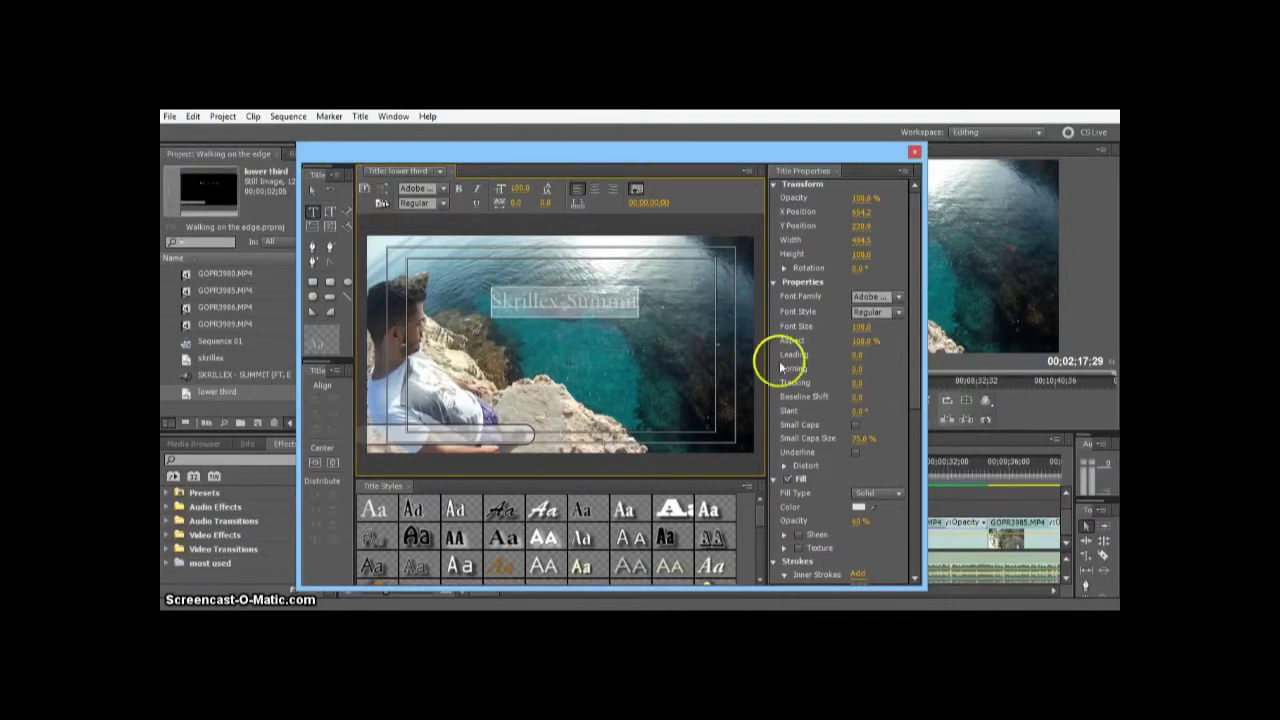
- Change the Skrillex Summit text fill to a dark colour
{"action": "left_click", "coordinate": [858, 507]}
{"action": "left_click_drag", "start_coordinate": [490, 318], "coordinate": [480, 291]}
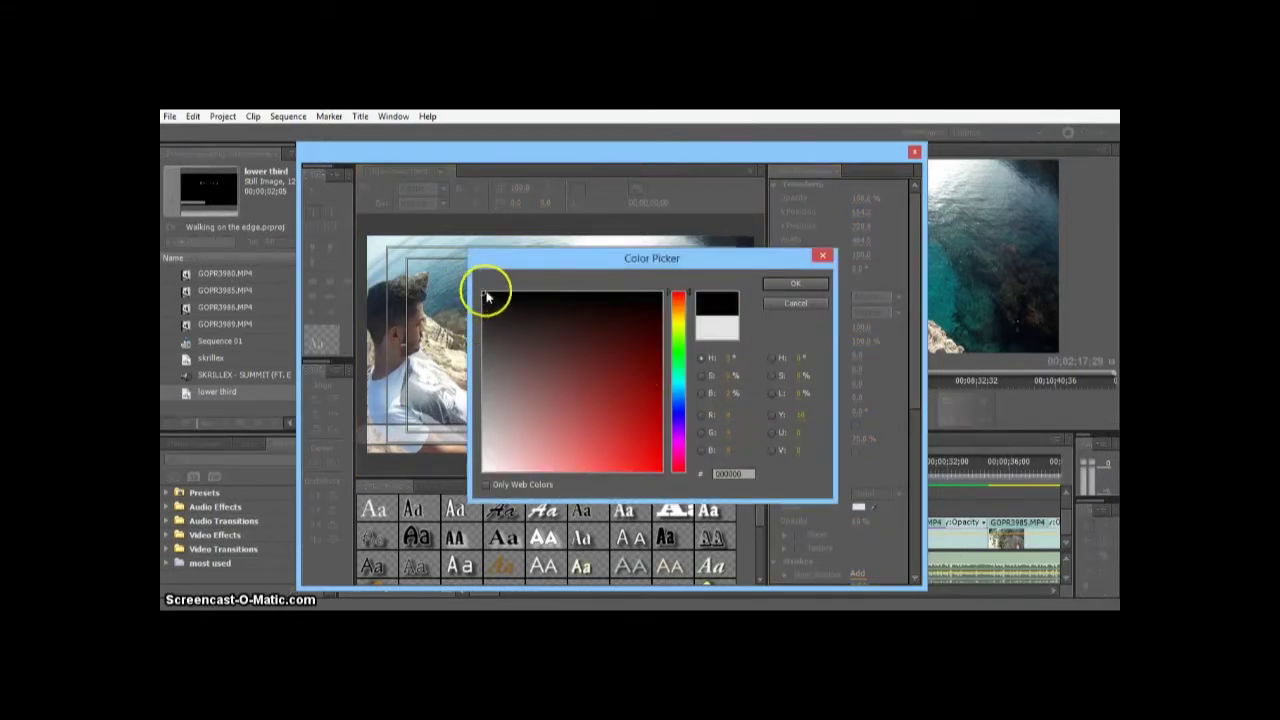
{"action": "left_click", "coordinate": [790, 287]}
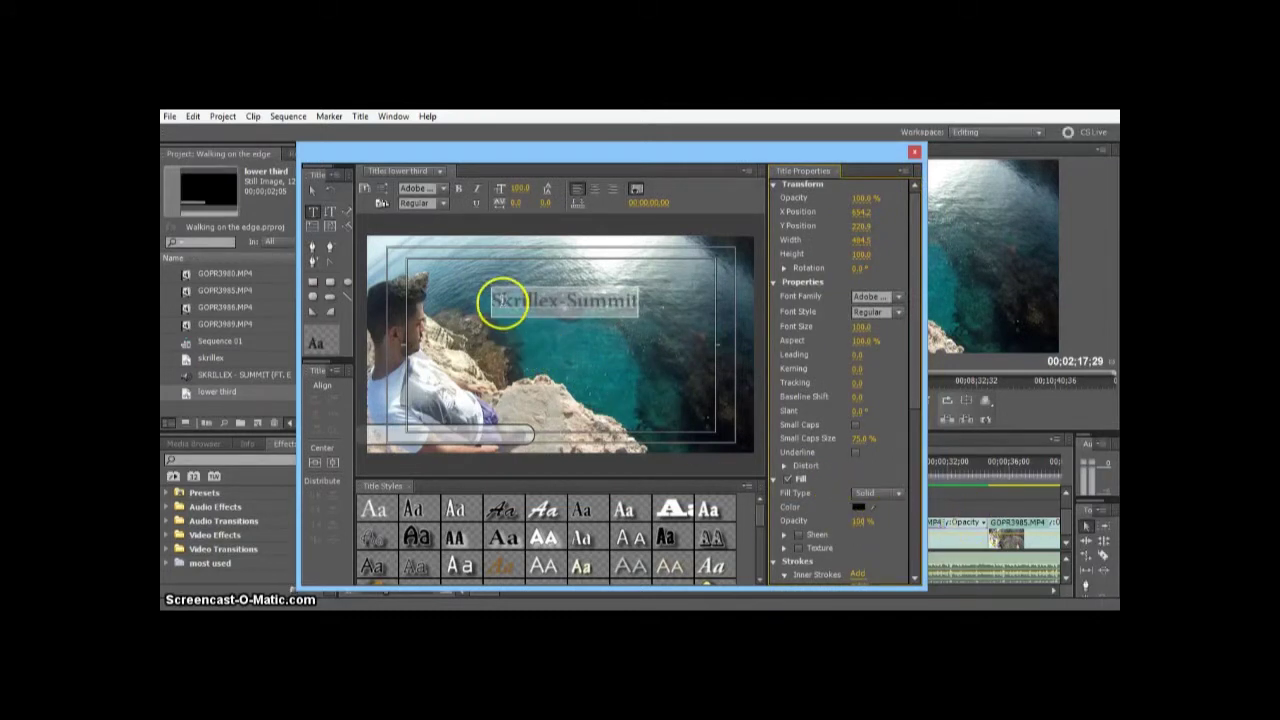
- Move the Skrillex Summit text down onto the bar, nudge it slightly left, and deselect
{"action": "left_click", "coordinate": [313, 190]}
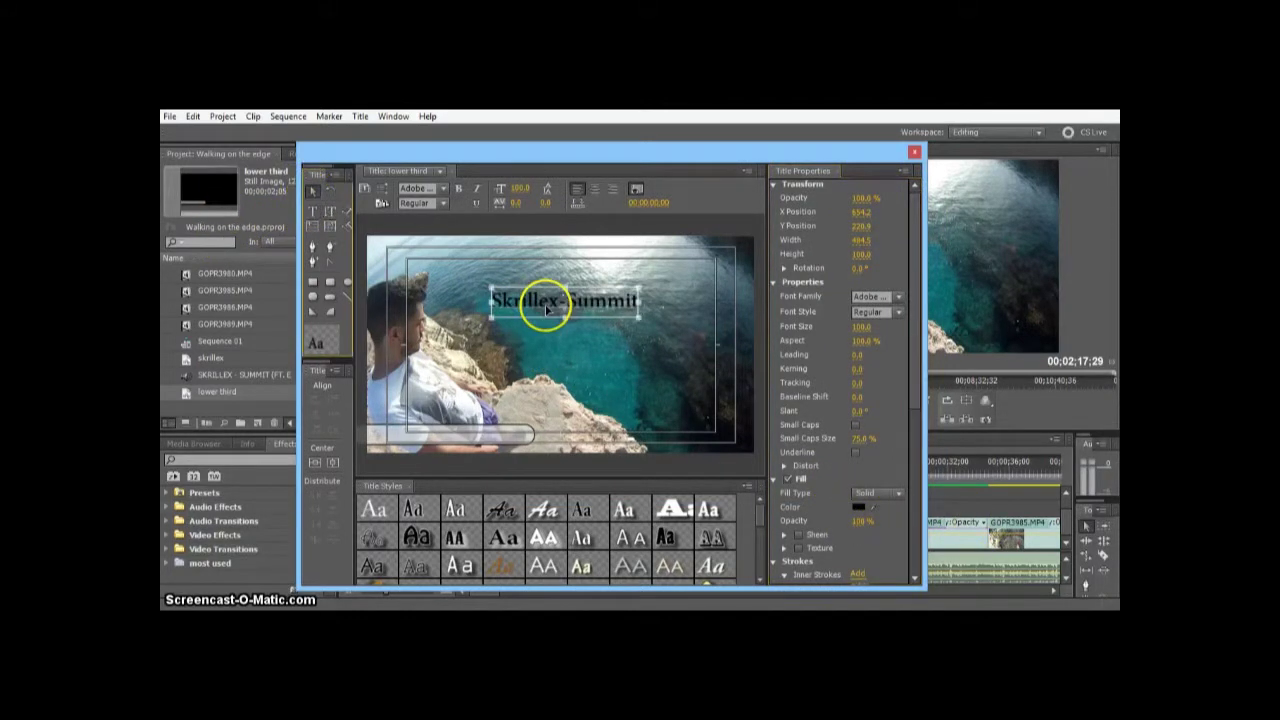
{"action": "left_click_drag", "start_coordinate": [618, 290], "coordinate": [513, 439]}
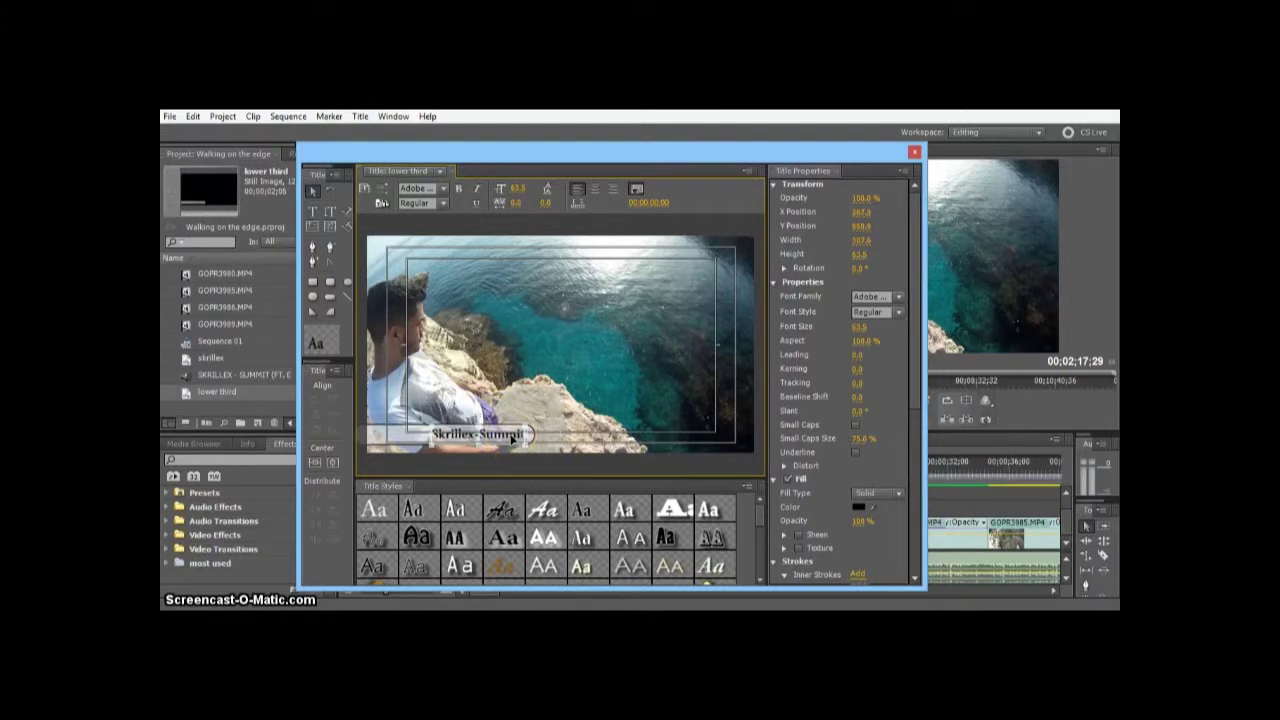
{"action": "left_click", "coordinate": [457, 434]}
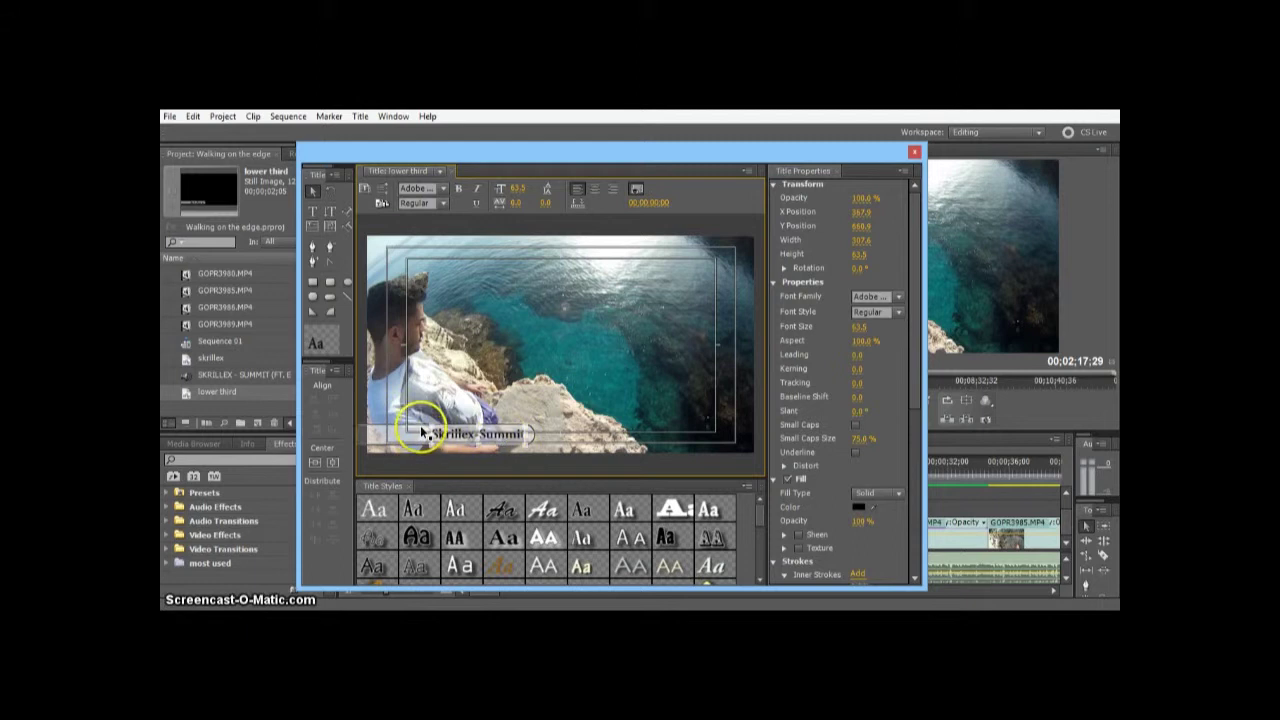
{"action": "left_click", "coordinate": [415, 441]}
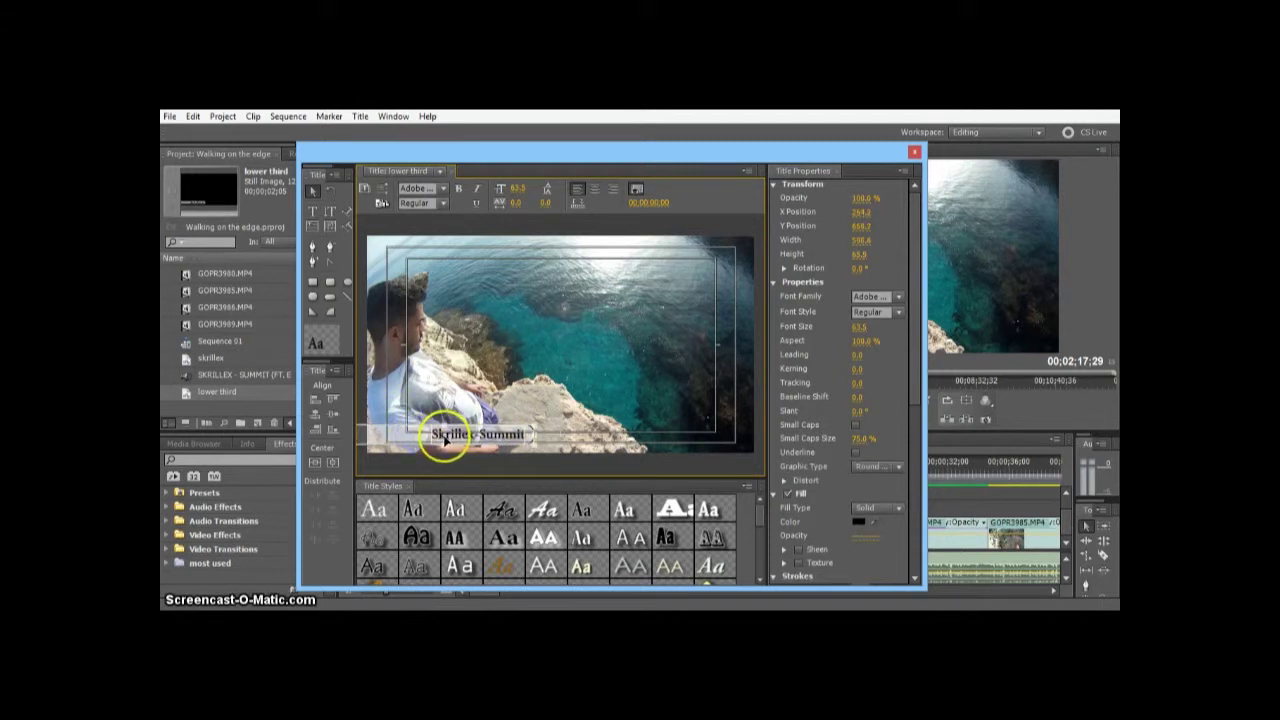
{"action": "left_click_drag", "start_coordinate": [437, 440], "coordinate": [434, 441]}
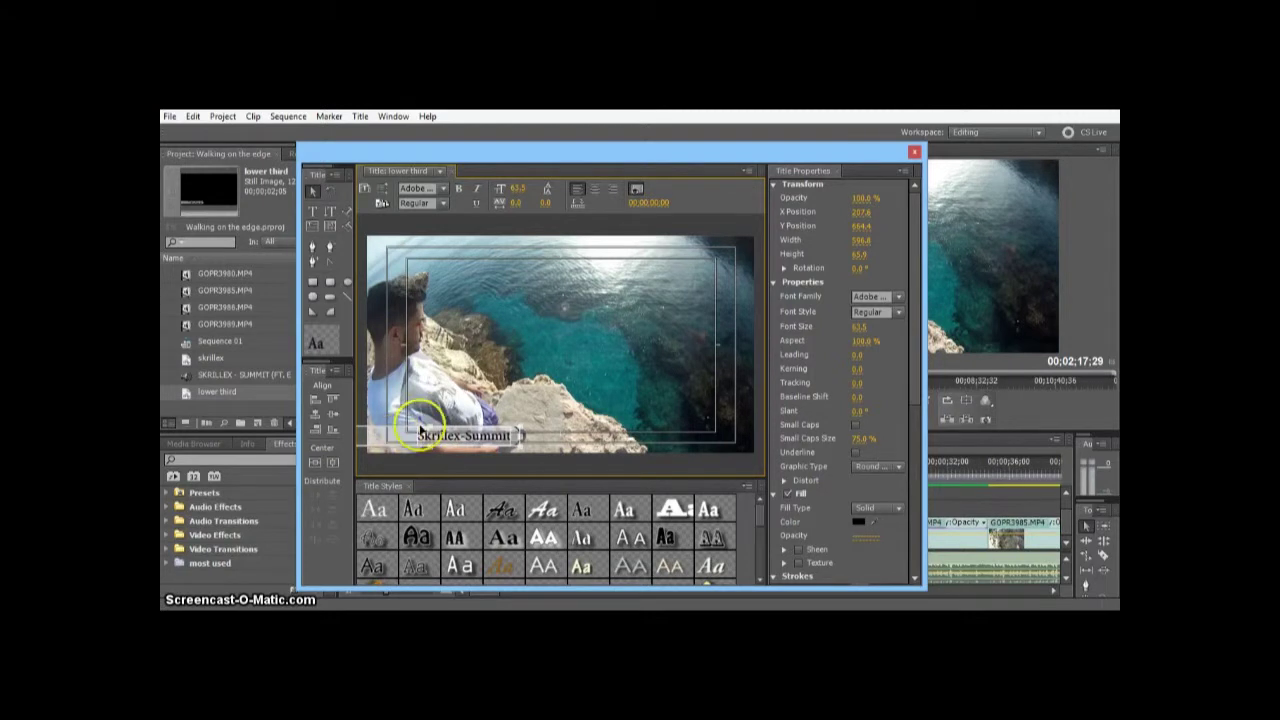
{"action": "left_click", "coordinate": [365, 418]}
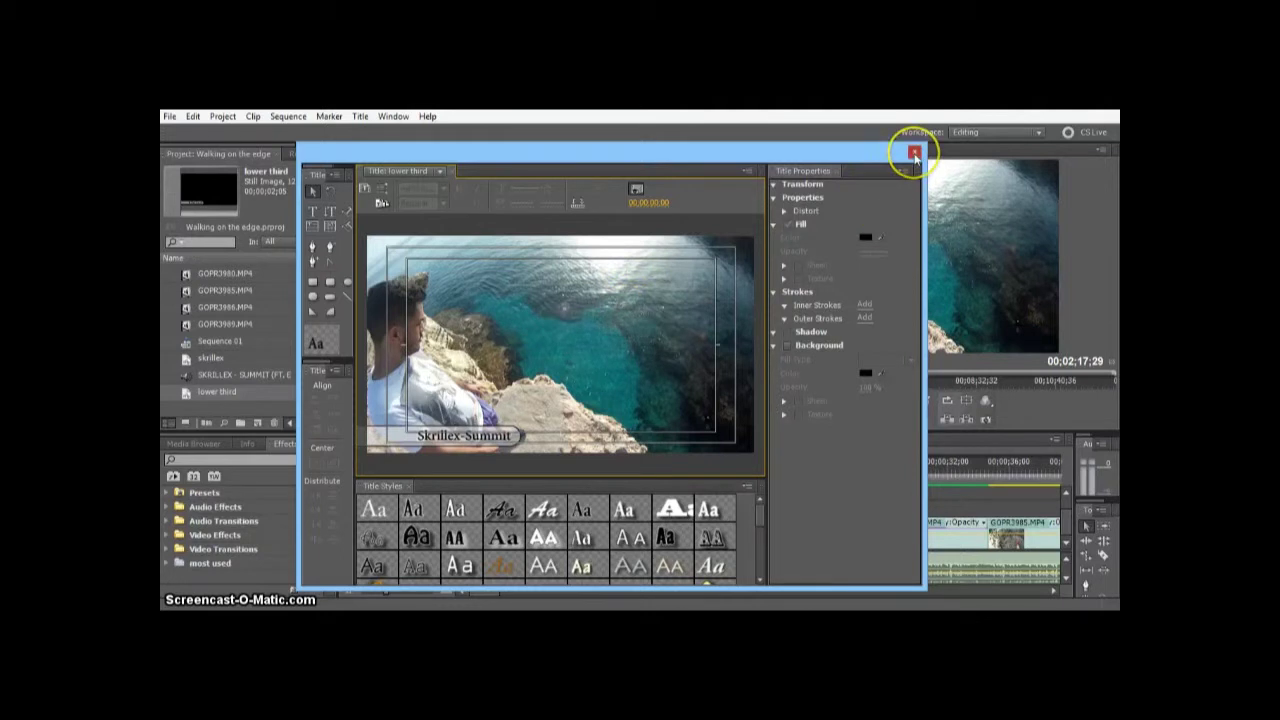
- Close the Titler and place 'lower third' on Video 2 near the sequence start over the footage
{"action": "left_click", "coordinate": [913, 153]}
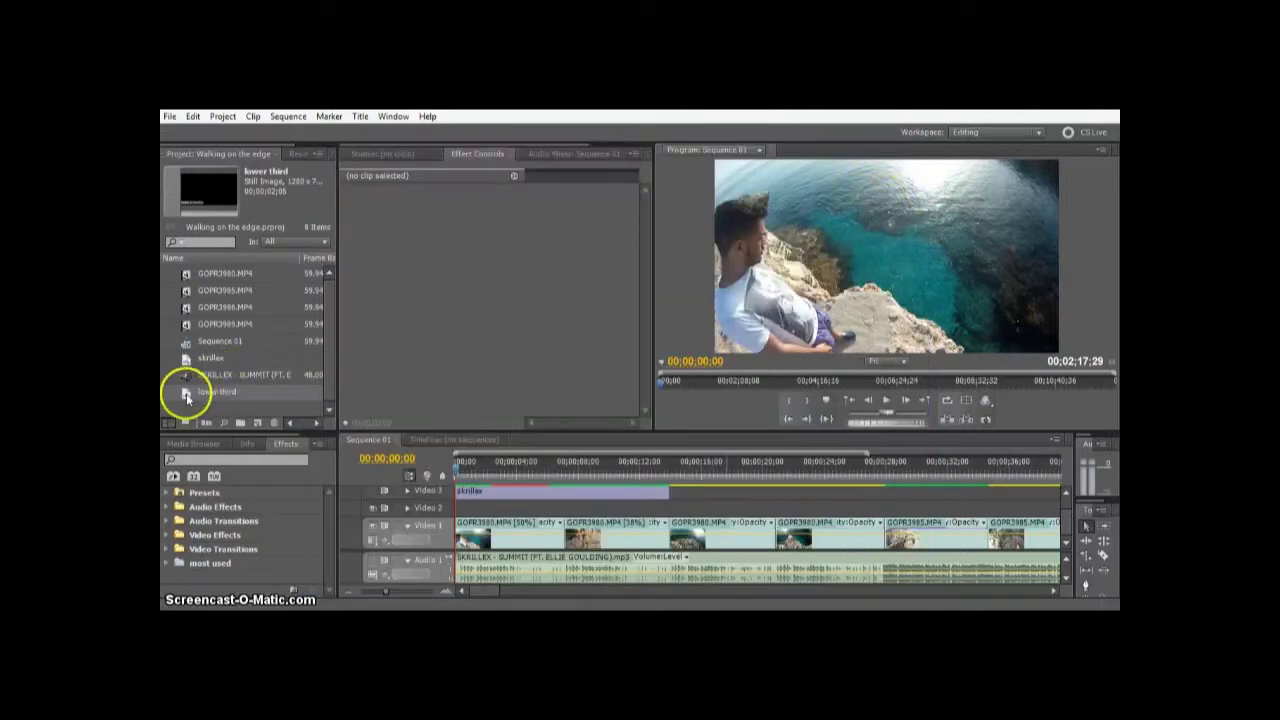
{"action": "left_click_drag", "start_coordinate": [186, 397], "coordinate": [469, 307]}
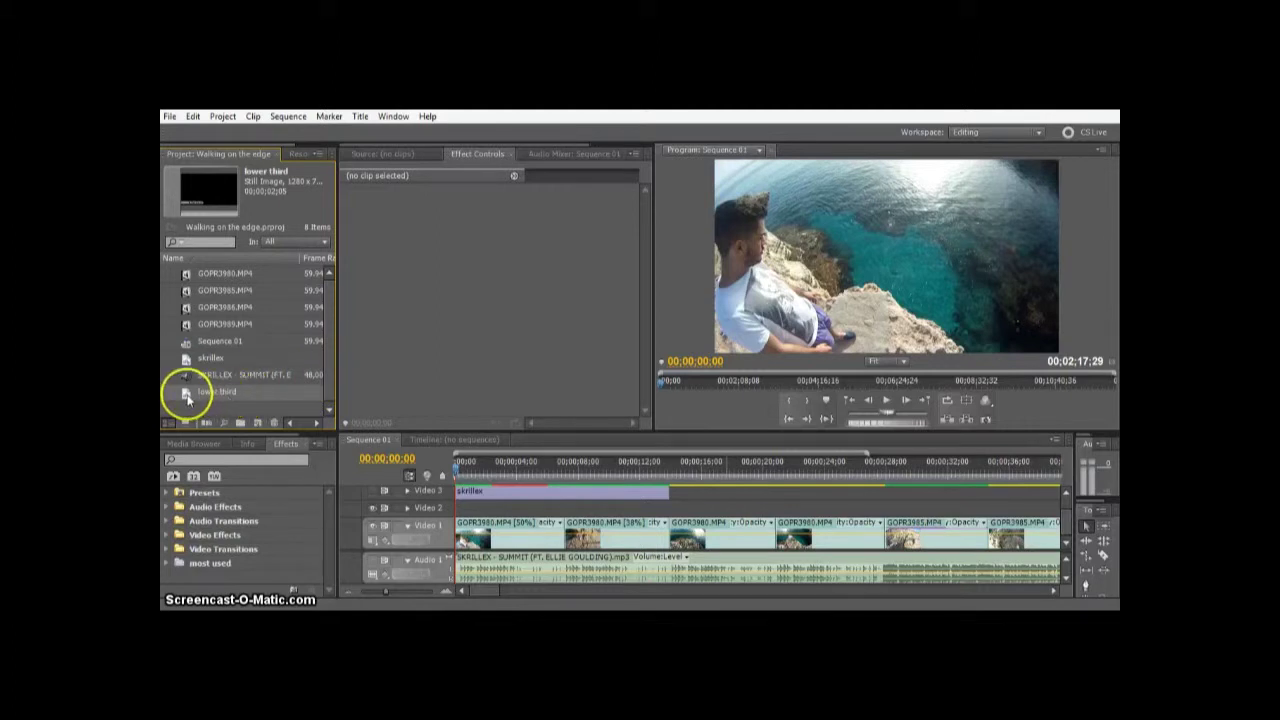
{"action": "left_click_drag", "start_coordinate": [186, 397], "coordinate": [485, 510]}
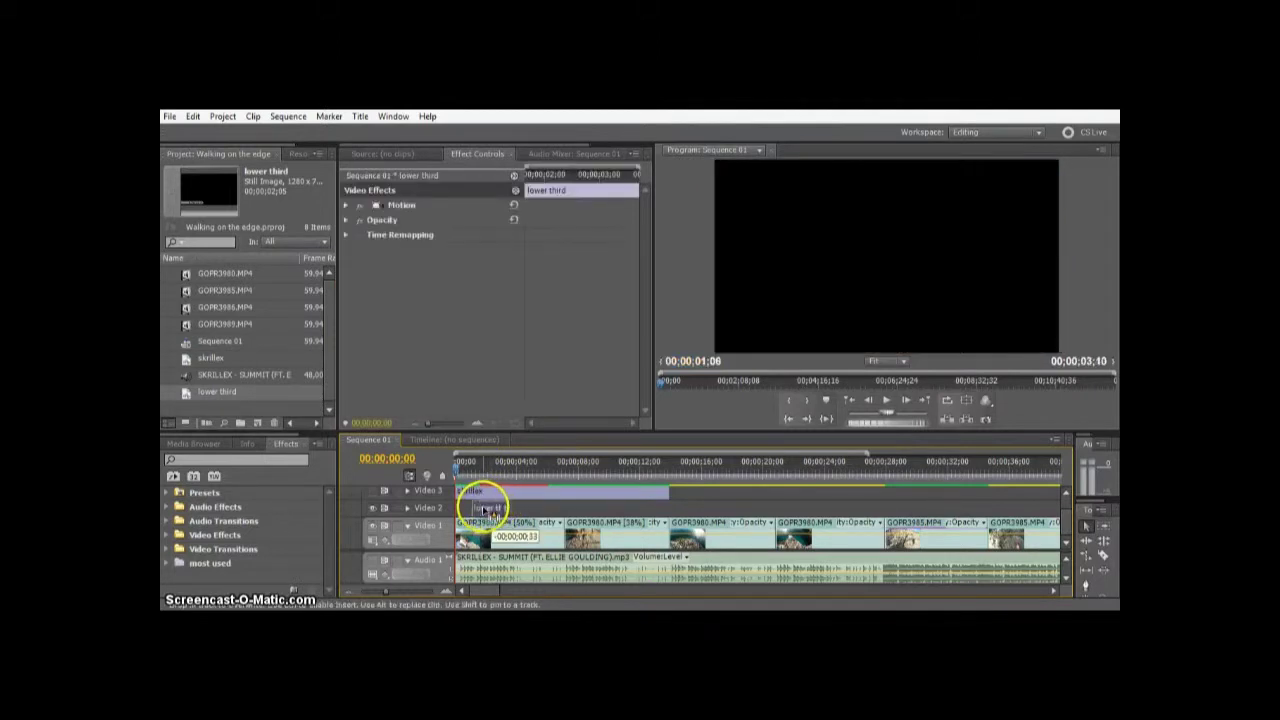
{"action": "left_click_drag", "start_coordinate": [487, 510], "coordinate": [513, 510]}
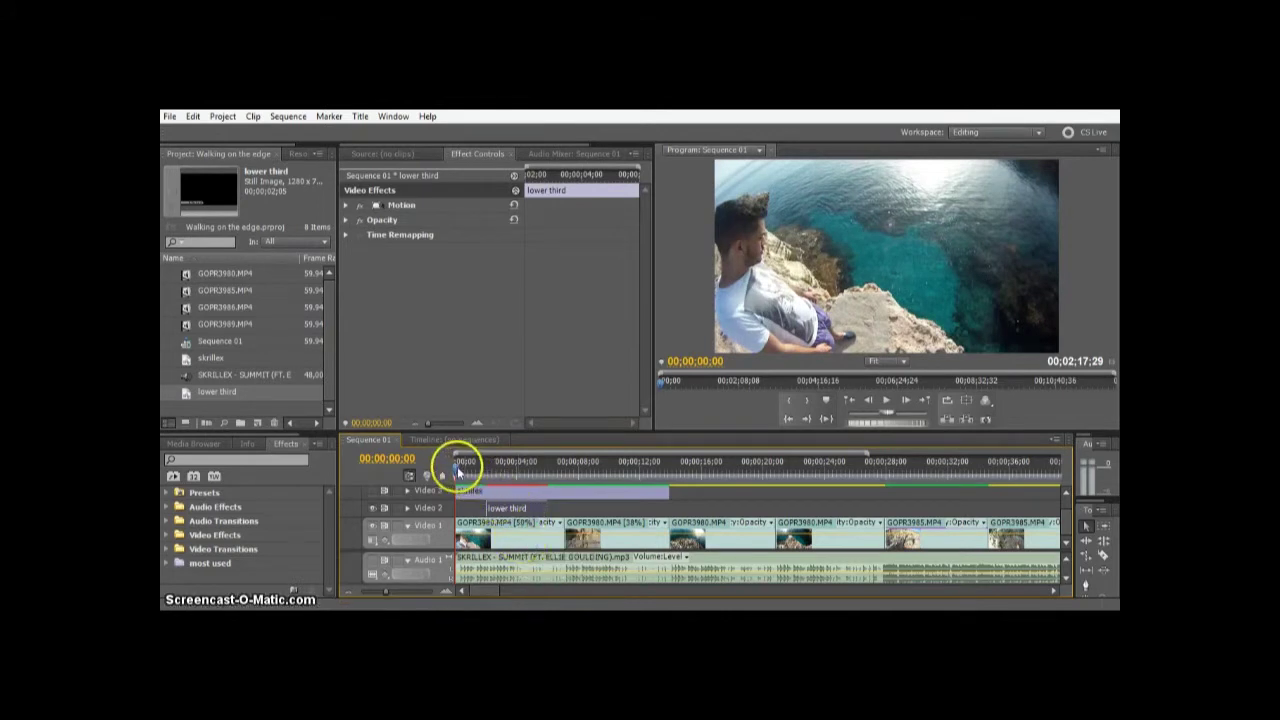
{"action": "mouse_move", "coordinate": [494, 465]}
{"action": "left_mouse_down"}
{"action": "mouse_move", "coordinate": [524, 480]}
{"action": "mouse_move", "coordinate": [487, 481]}
{"action": "mouse_move", "coordinate": [480, 466]}
{"action": "mouse_move", "coordinate": [487, 474]}
{"action": "left_mouse_up"}
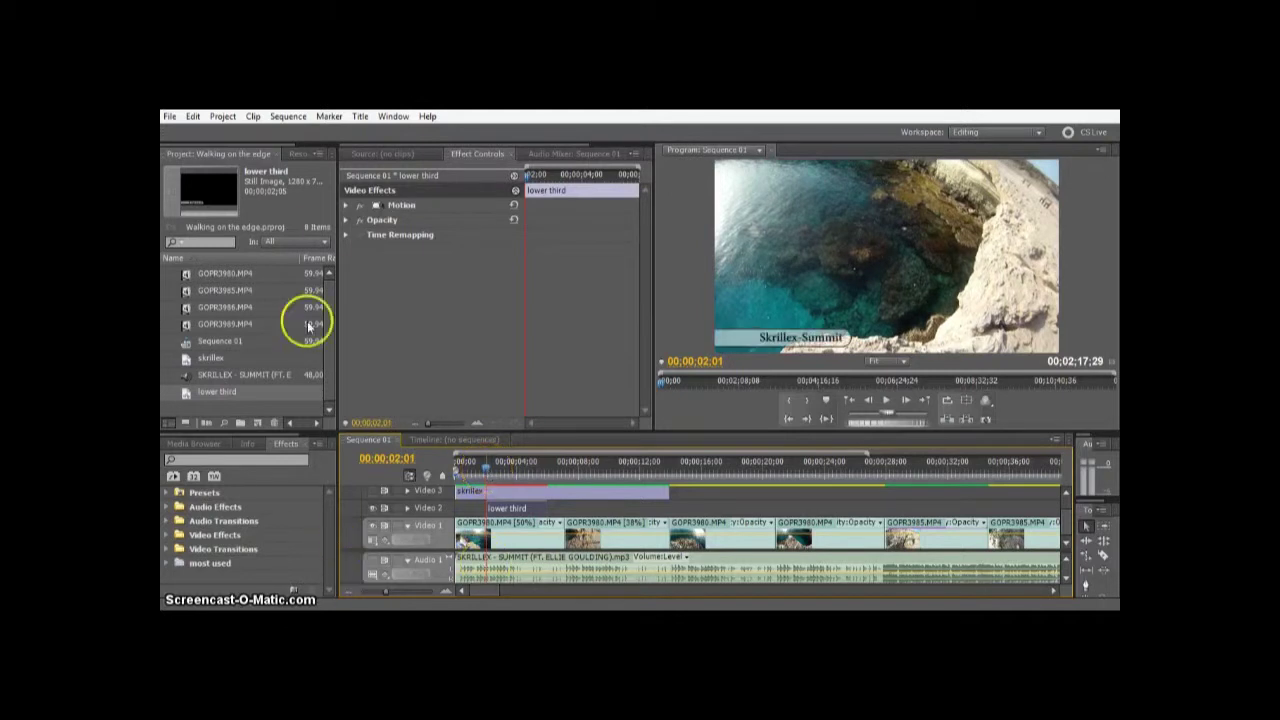
- Keyframe Motion Position so the title starts off-frame left at X 126 and slides in a few frames later
{"action": "left_click", "coordinate": [346, 205]}
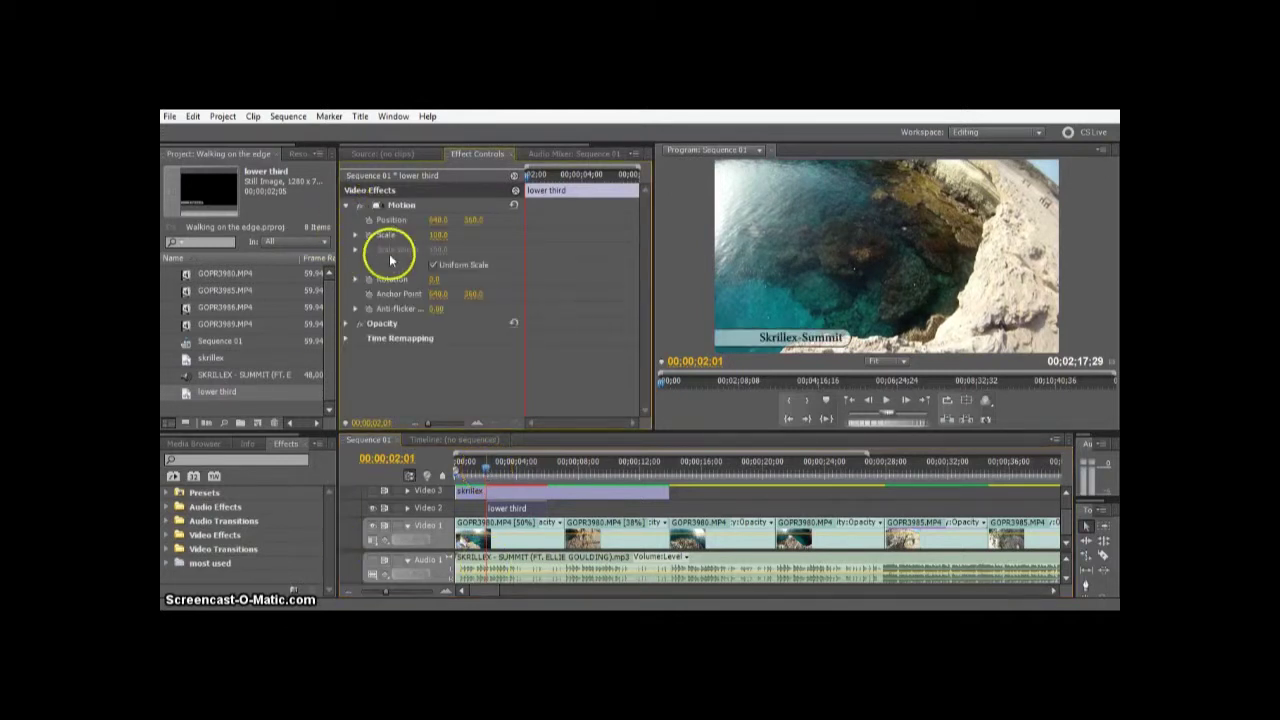
{"action": "left_click", "coordinate": [368, 220]}
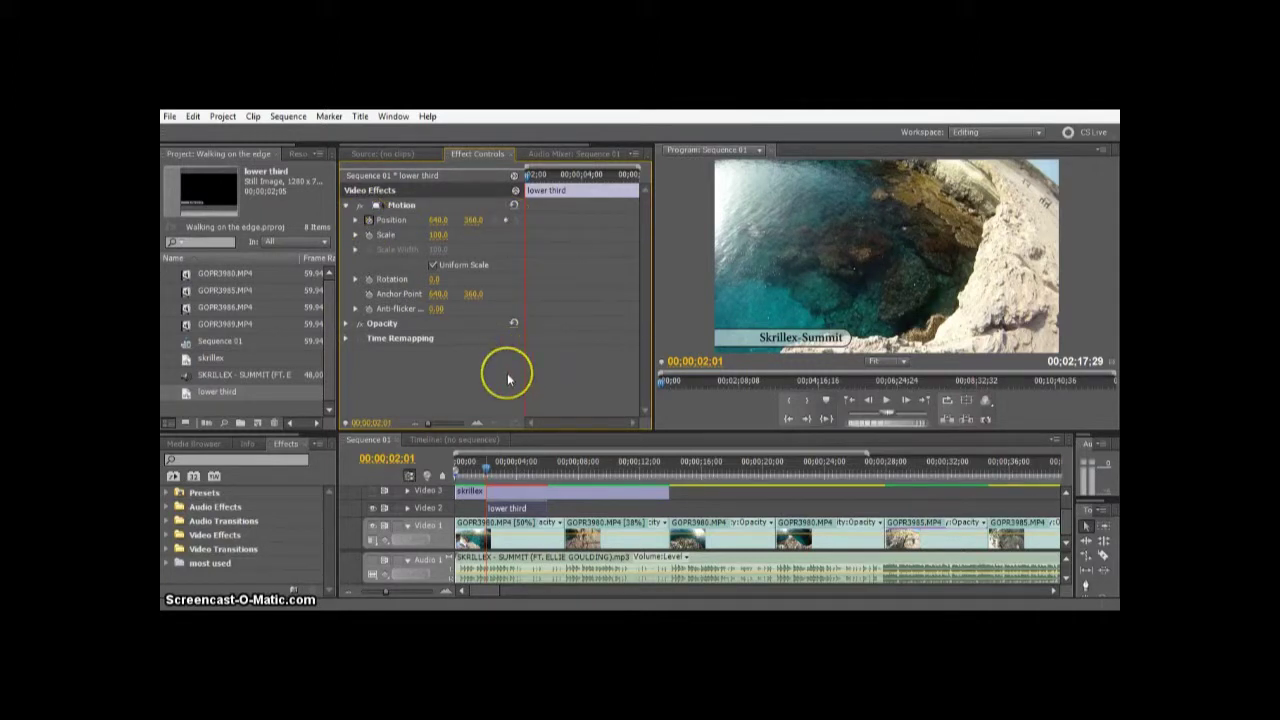
{"action": "key", "text": "Right"}
{"action": "key", "text": "Right"}
{"action": "key", "text": "Right"}
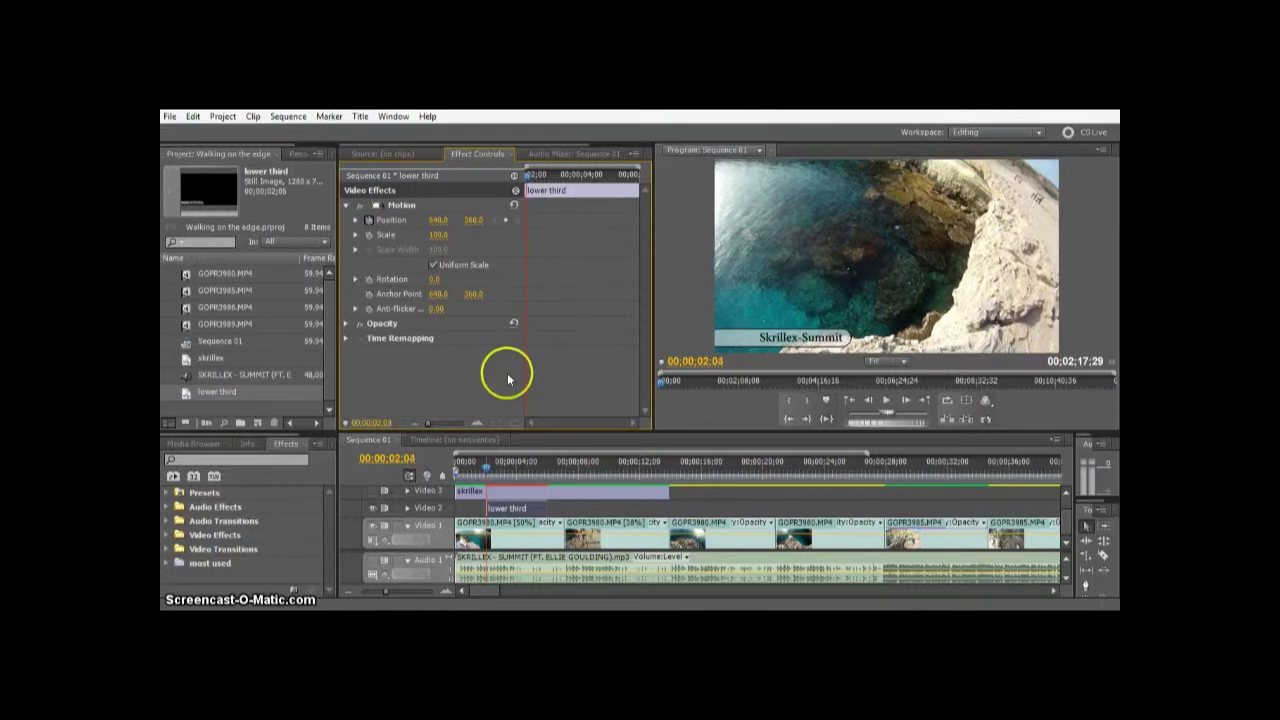
{"action": "key", "text": "Right"}
{"action": "key", "text": "Right"}
{"action": "key", "text": "Right"}
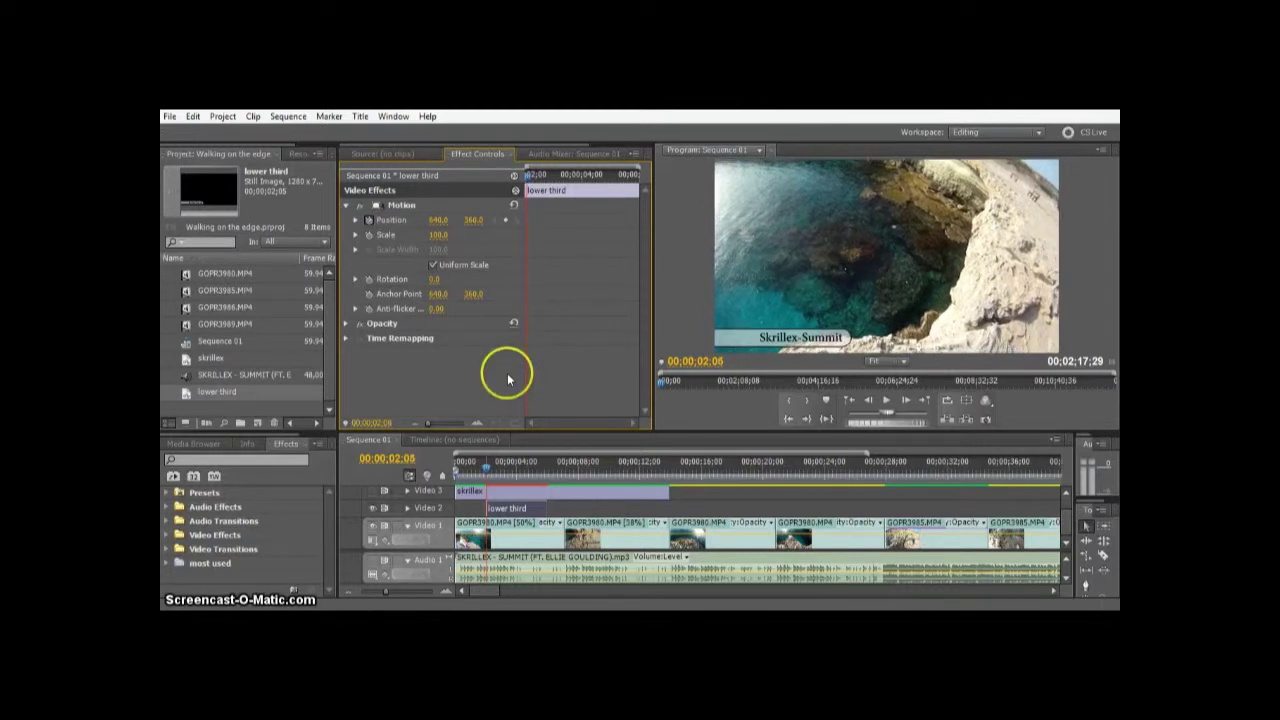
{"action": "left_click", "coordinate": [507, 221]}
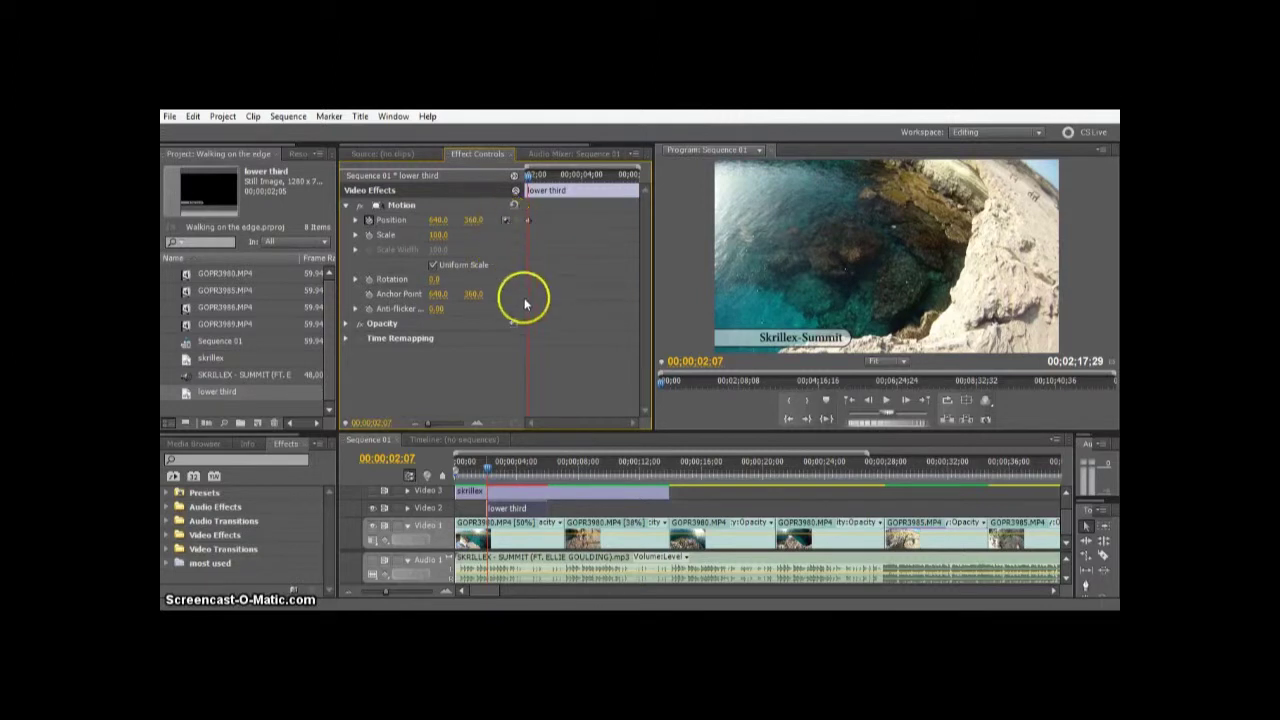
{"action": "key", "text": "Left"}
{"action": "key", "text": "Left"}
{"action": "key", "text": "Left"}
{"action": "key", "text": "Left"}
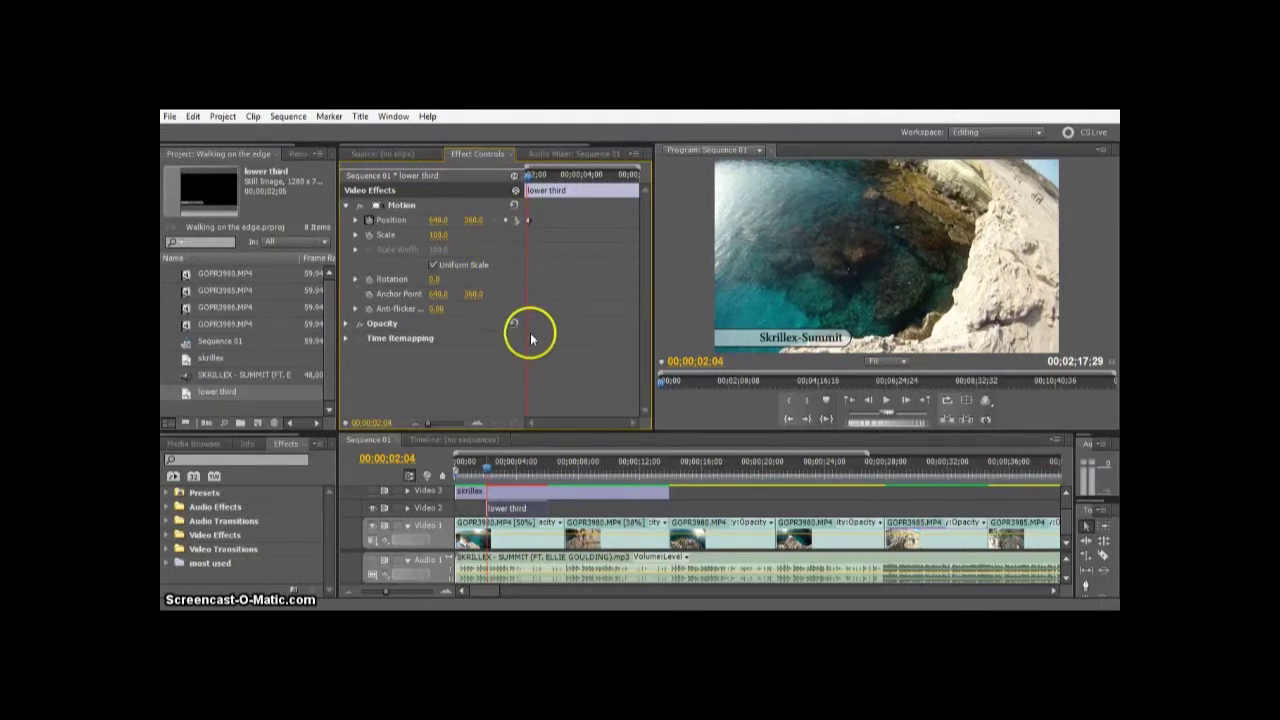
{"action": "key", "text": "Left"}
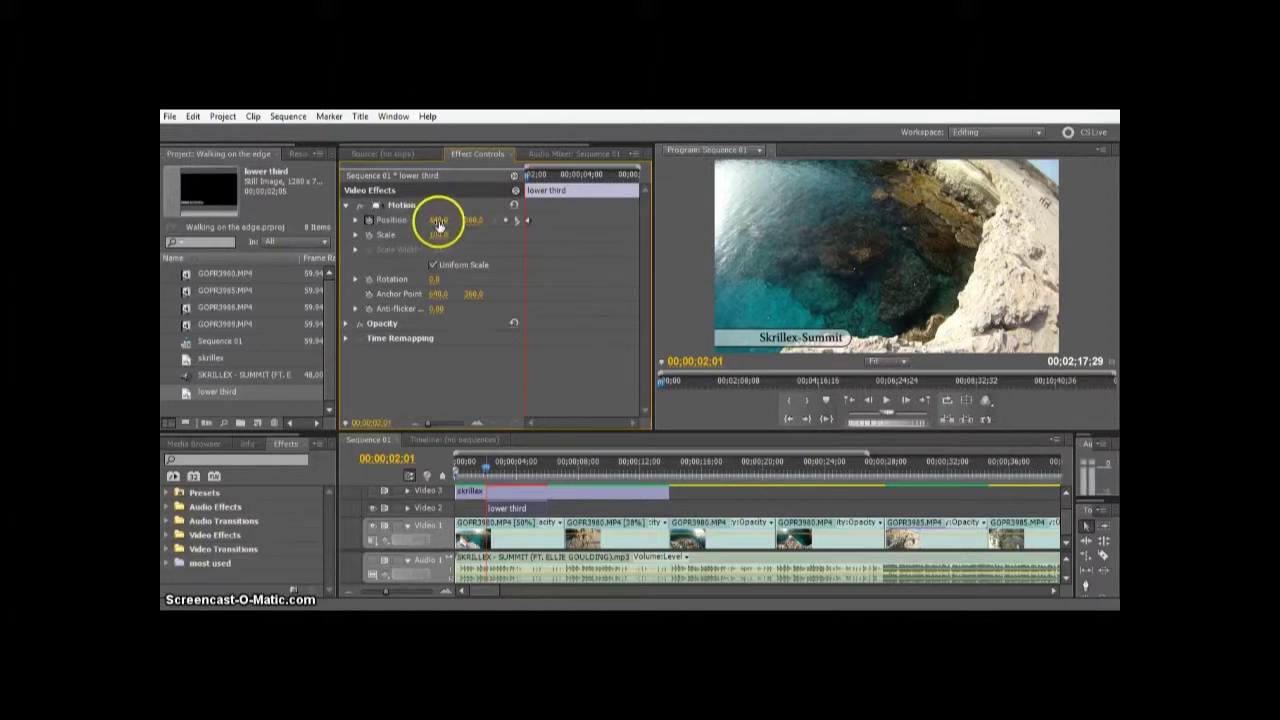
{"action": "left_click_drag", "start_coordinate": [434, 218], "coordinate": [357, 226]}
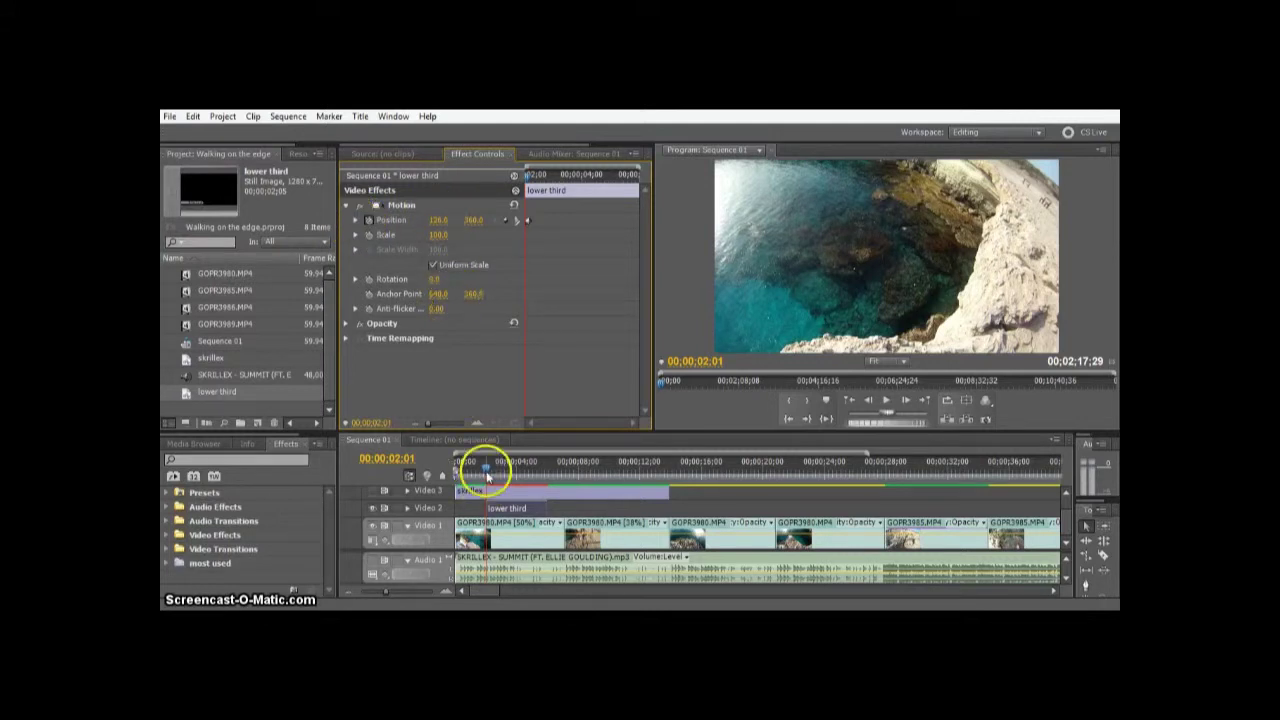
- Add a Position keyframe before 00;00;06;00 and set X to about 121 at 00;00;06;00 so the bar exits left
{"action": "left_click_drag", "start_coordinate": [485, 475], "coordinate": [545, 466]}
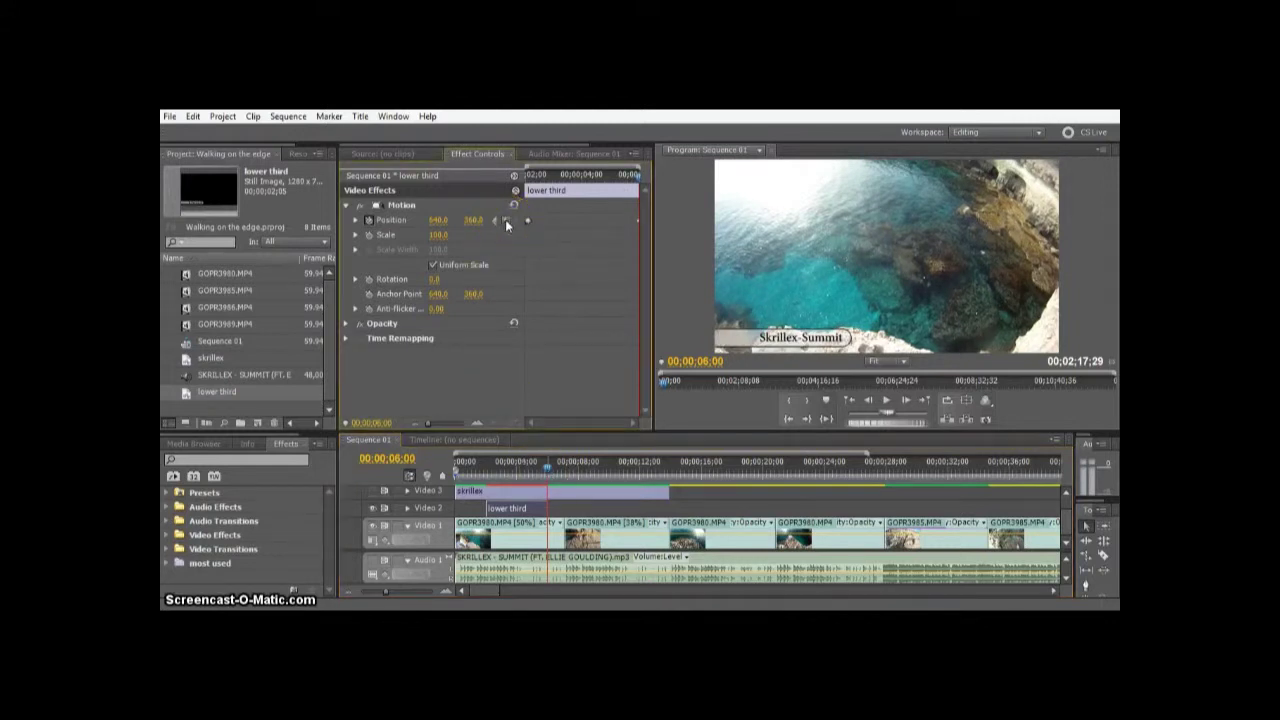
{"action": "left_click", "coordinate": [553, 259]}
{"action": "key", "text": "space"}
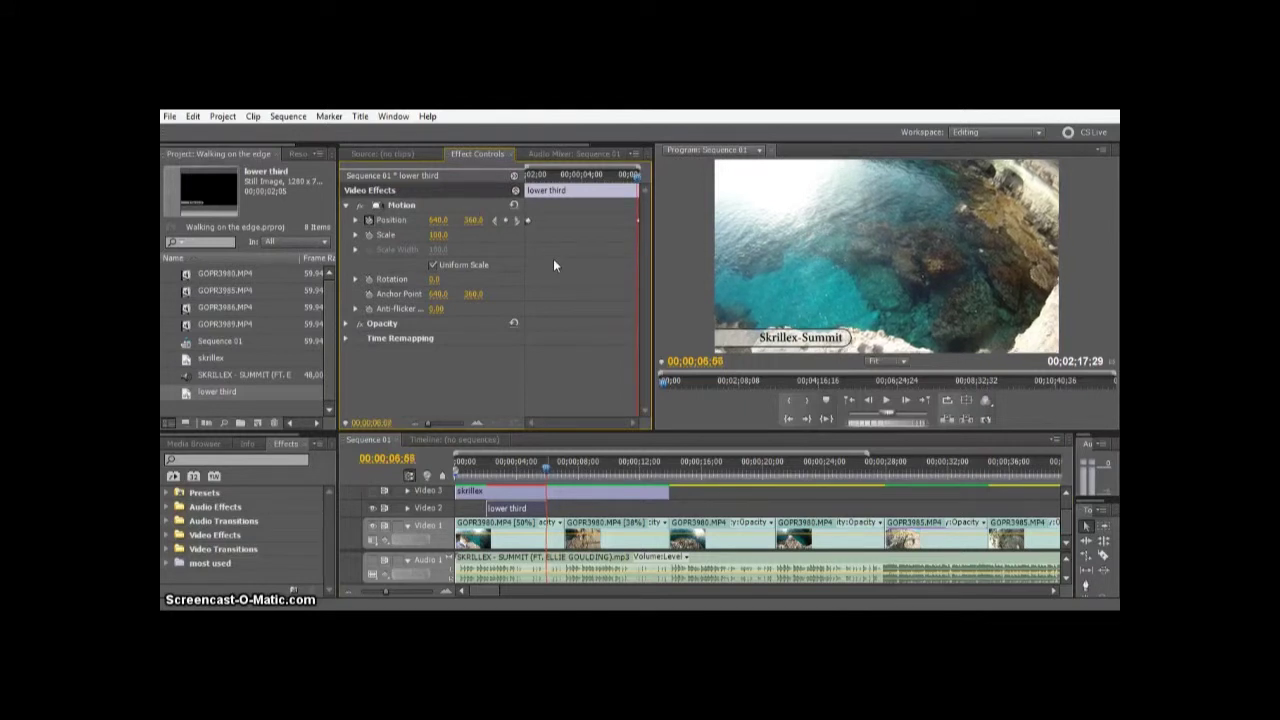
{"action": "left_click", "coordinate": [507, 224]}
{"action": "key", "text": "Right"}
{"action": "key", "text": "Right"}
{"action": "key", "text": "Right"}
{"action": "key", "text": "Right"}
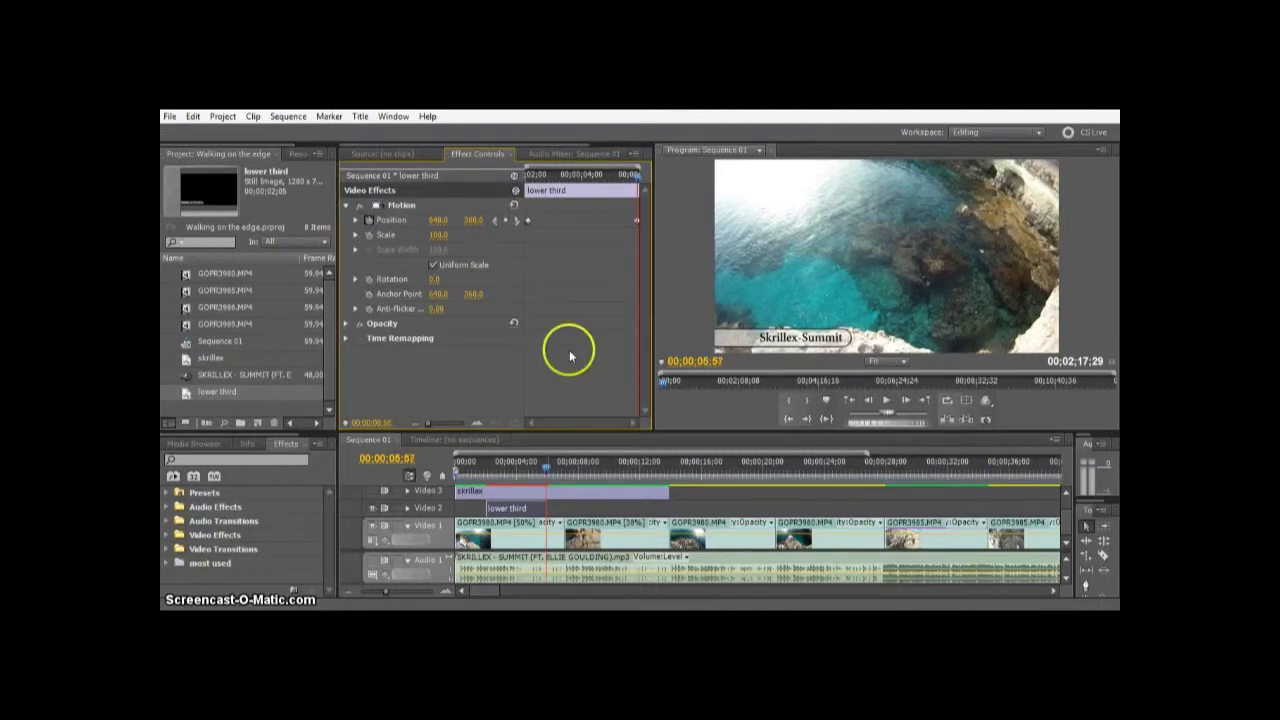
{"action": "key", "text": "Right"}
{"action": "key", "text": "Right"}
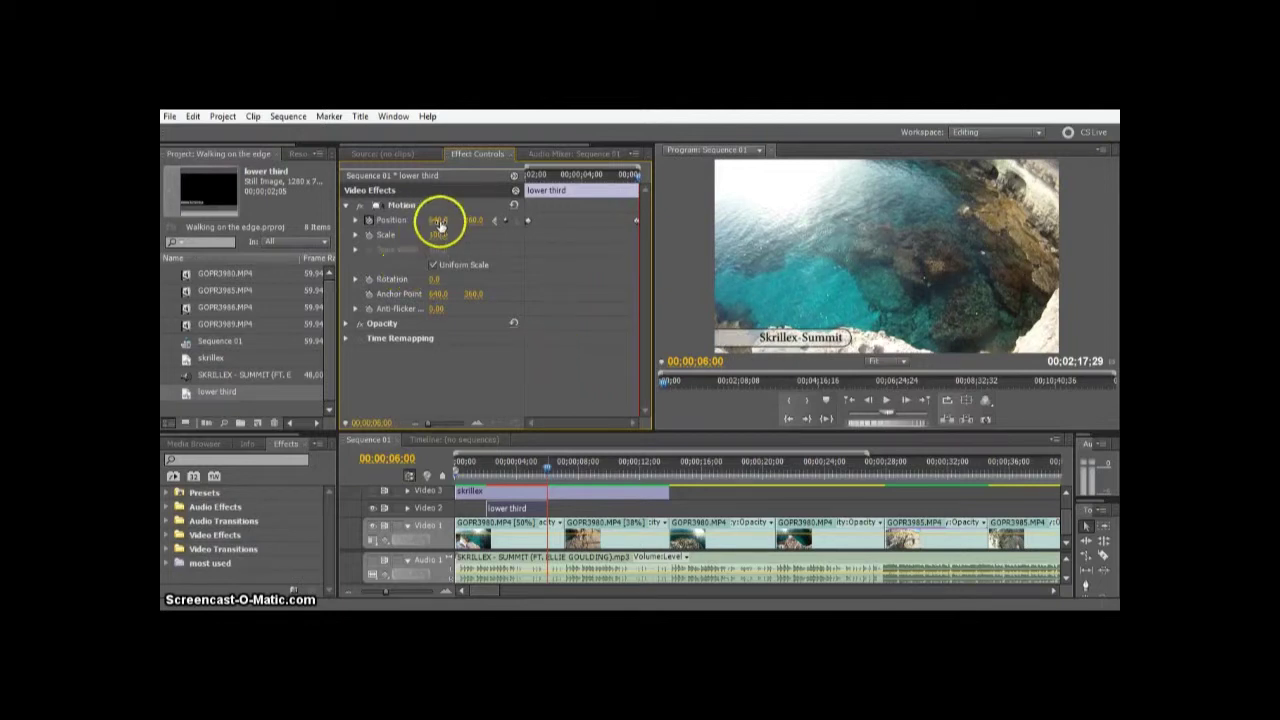
{"action": "left_click_drag", "start_coordinate": [440, 225], "coordinate": [357, 220]}
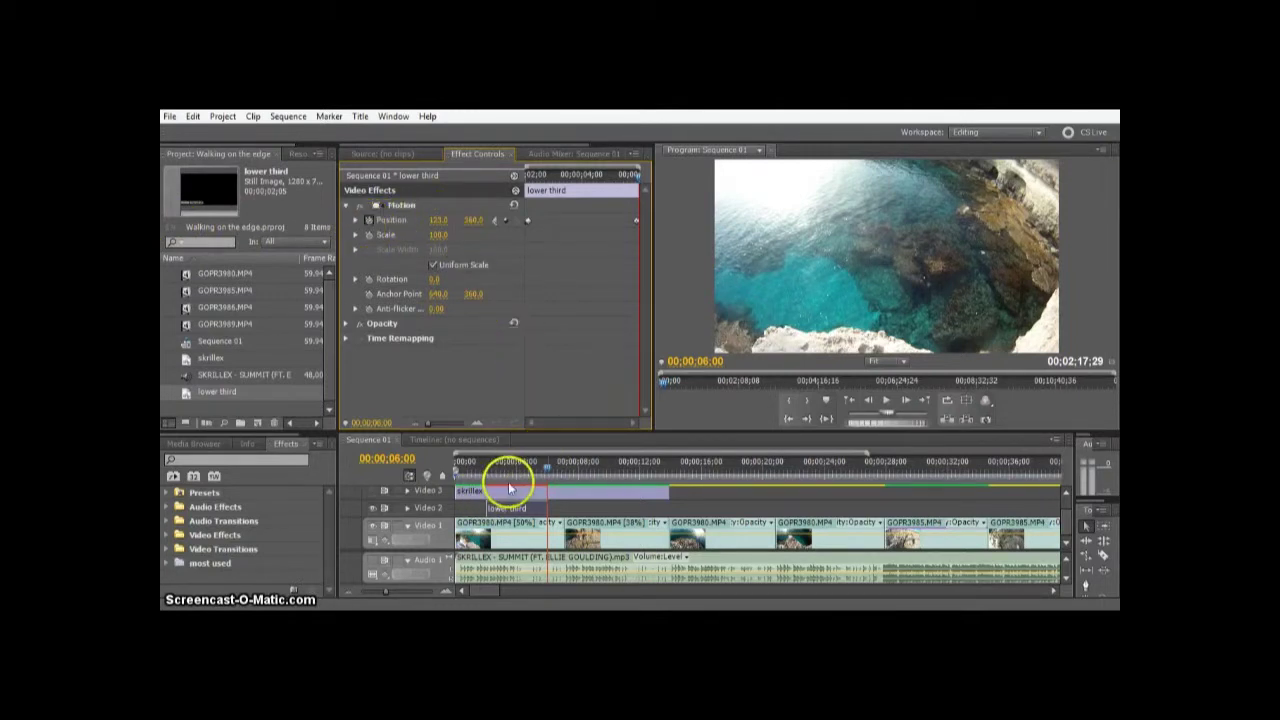
{"action": "left_click_drag", "start_coordinate": [549, 466], "coordinate": [510, 470]}
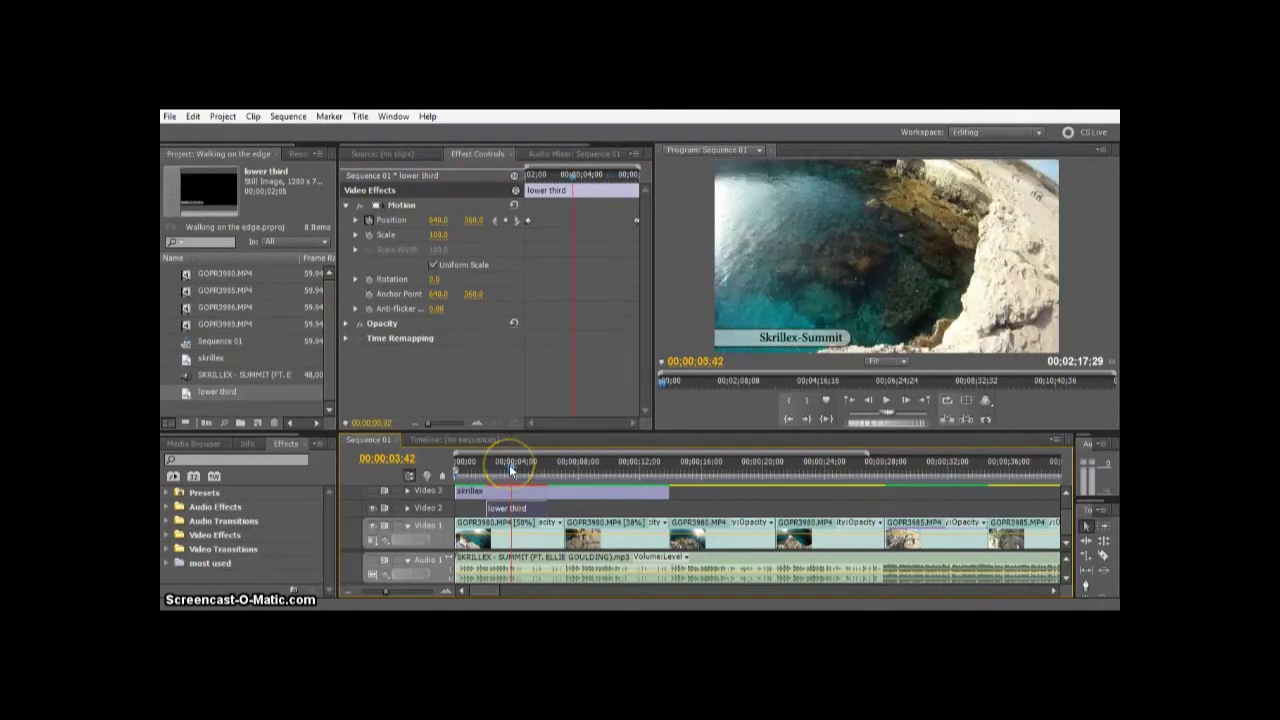
- Render the sequence's effects from In to Out for smooth playback
{"action": "key", "text": "Return"}
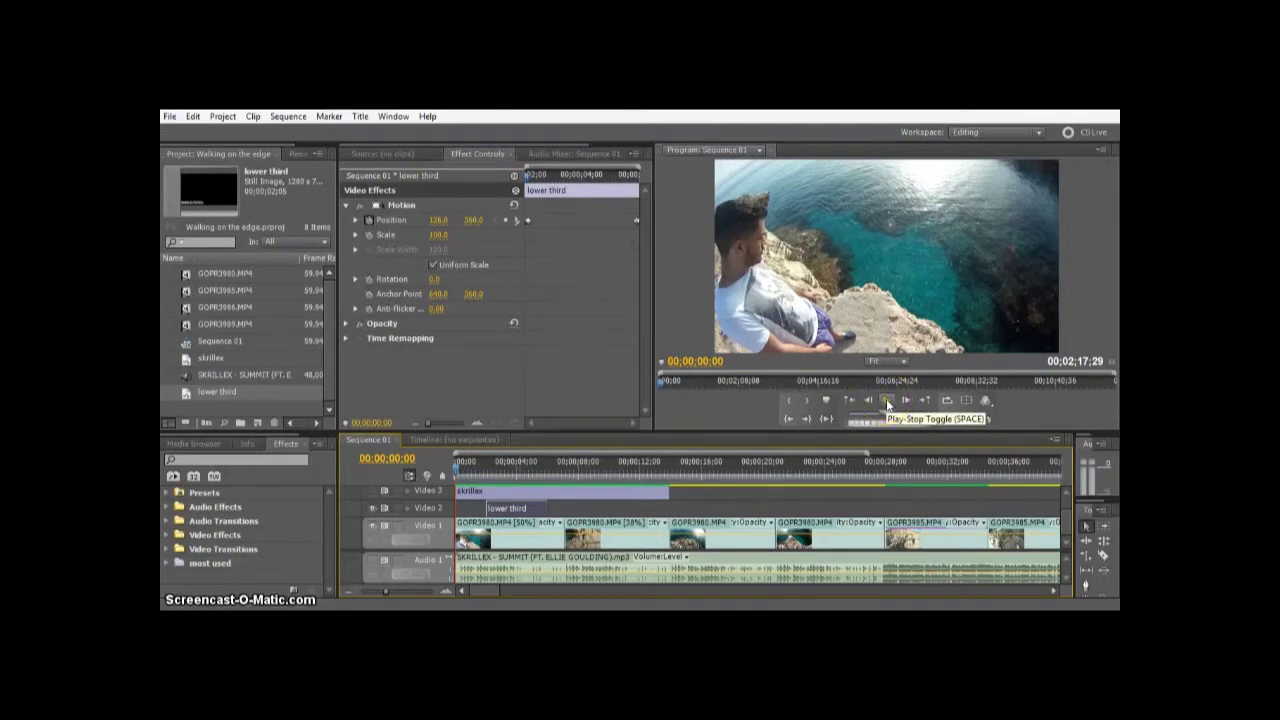
{"action": "left_click", "coordinate": [886, 401]}
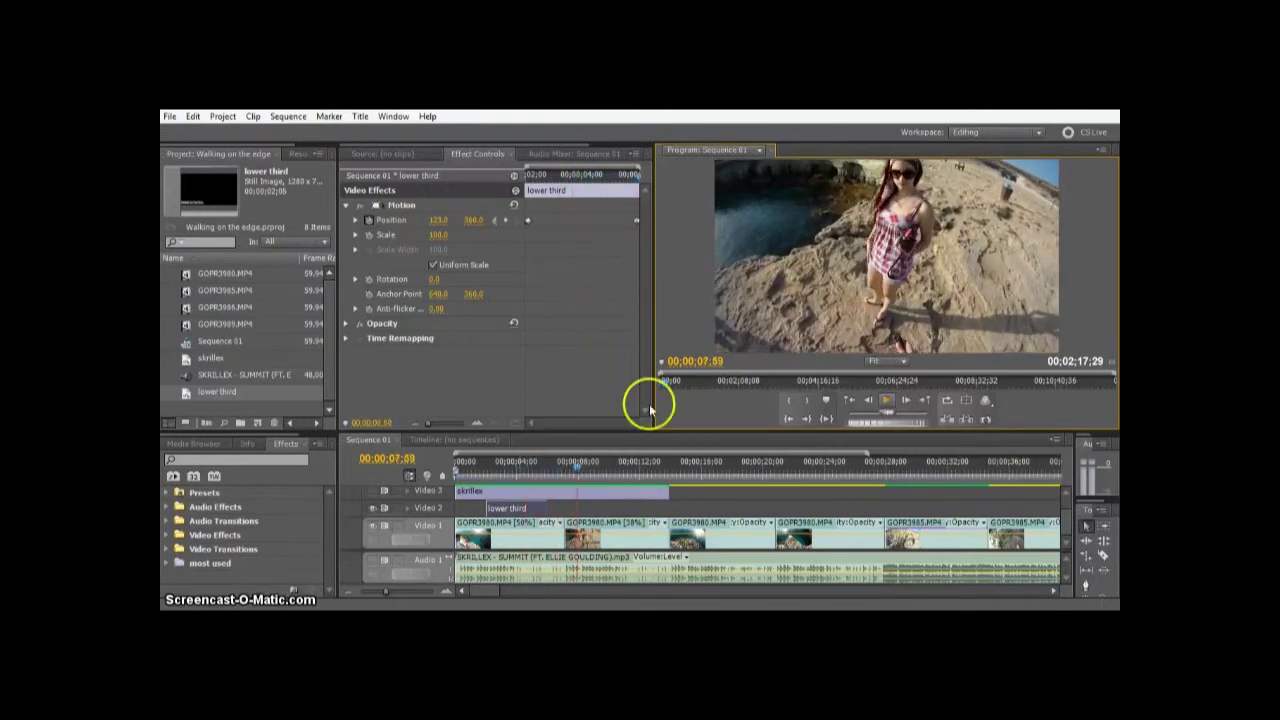
{"action": "left_click", "coordinate": [574, 466]}
{"action": "left_click_drag", "start_coordinate": [574, 466], "coordinate": [466, 460]}
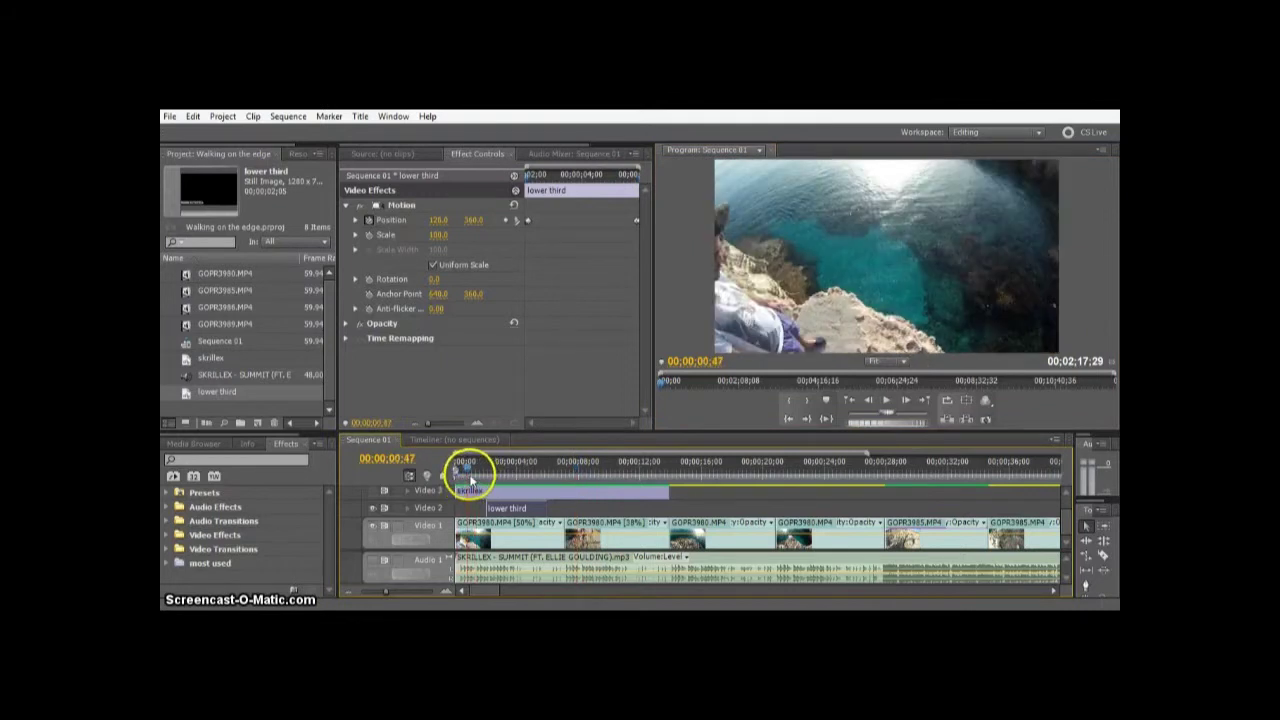
{"action": "left_click", "coordinate": [885, 402]}
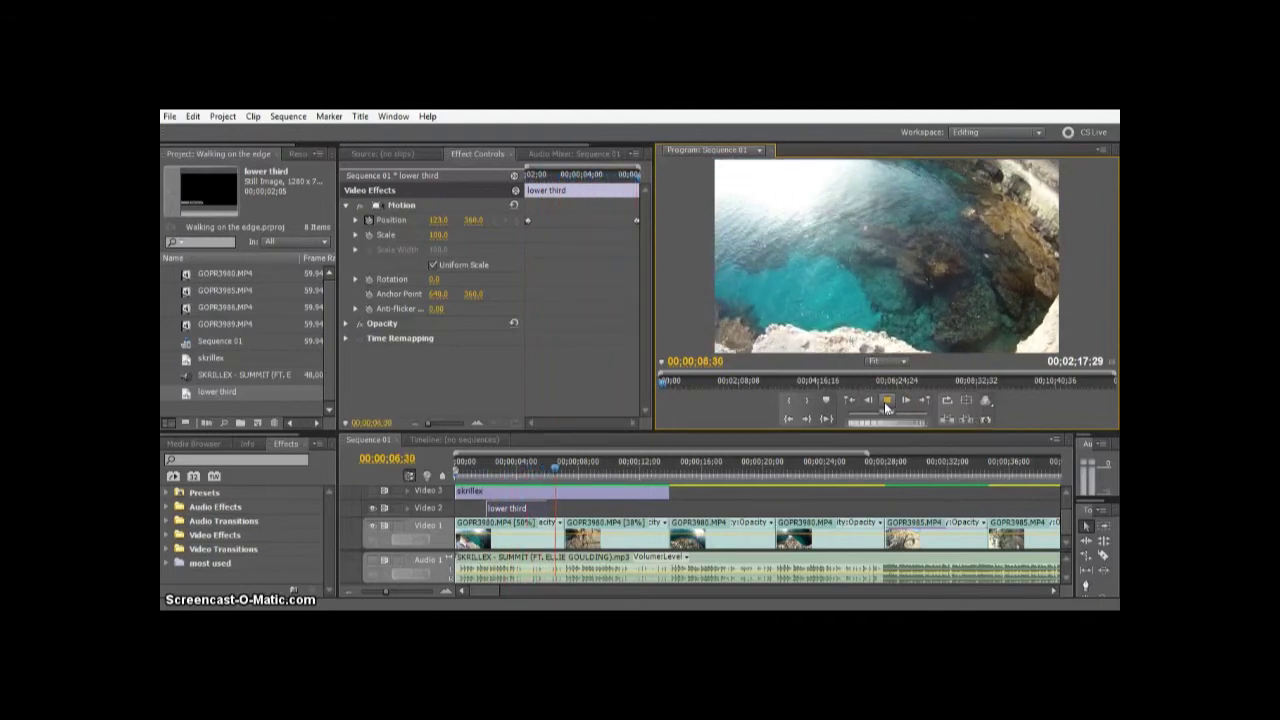
{"action": "left_click", "coordinate": [886, 403]}
{"action": "left_click_drag", "start_coordinate": [586, 462], "coordinate": [522, 472]}
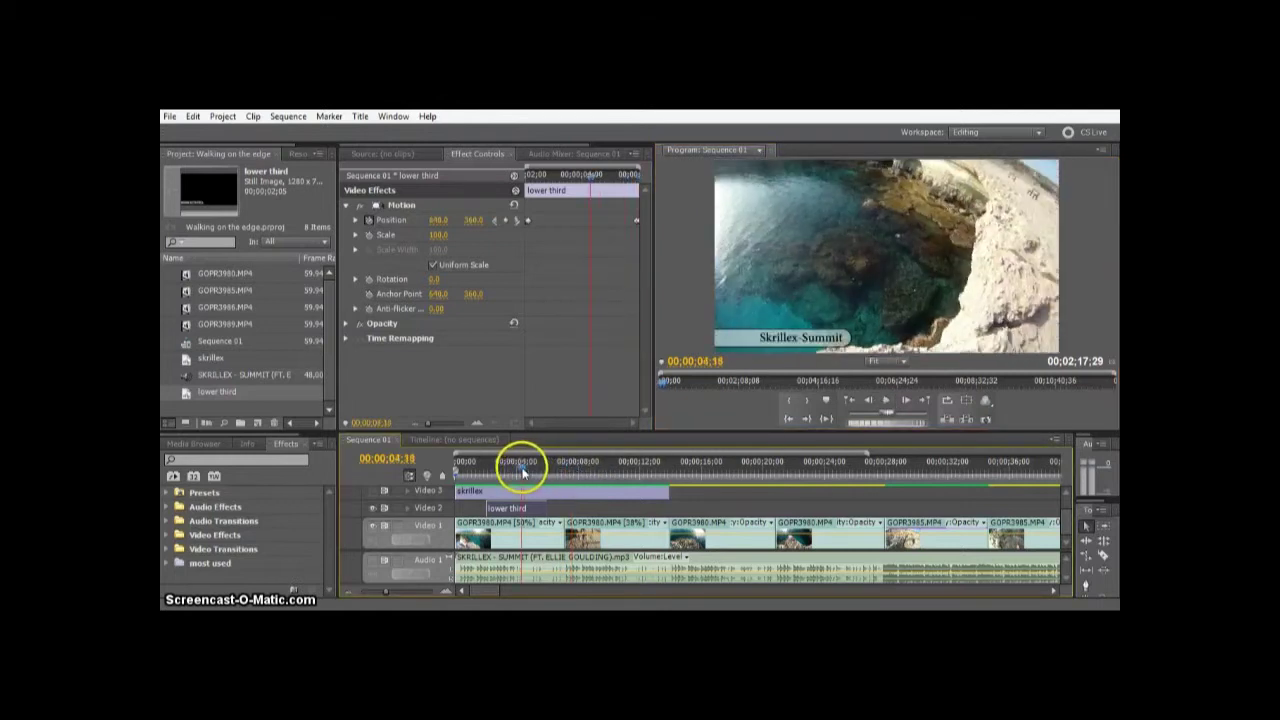